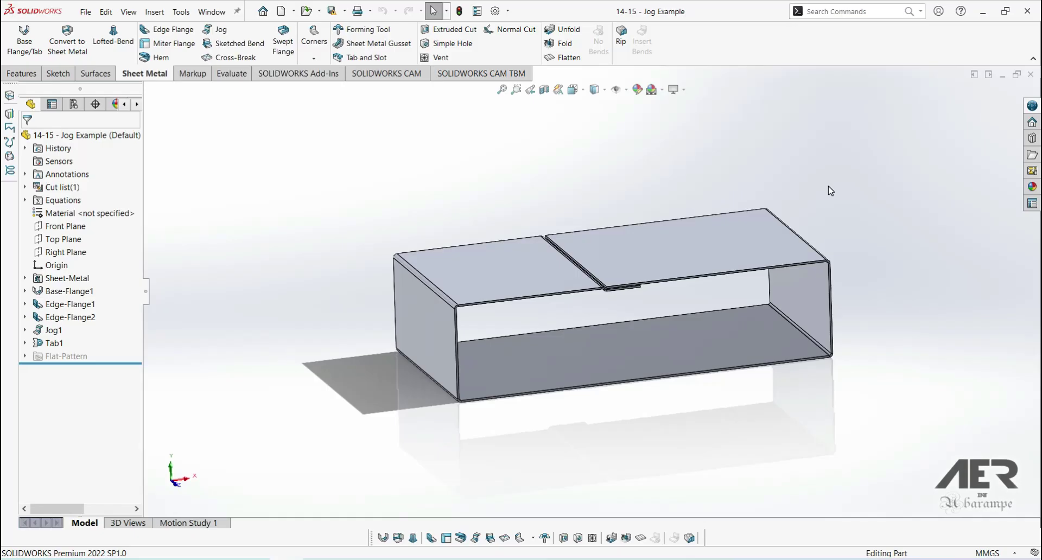
# Examine the jogged sheet metal box, especially where its two top flanges overlap at the jog
pyautogui.moveTo(674, 215)
pyautogui.mouseDown(button='middle')
pyautogui.moveTo(684, 232)
pyautogui.moveTo(670, 240)
pyautogui.moveTo(674, 265)
pyautogui.moveTo(714, 239)
pyautogui.mouseUp(button='middle')
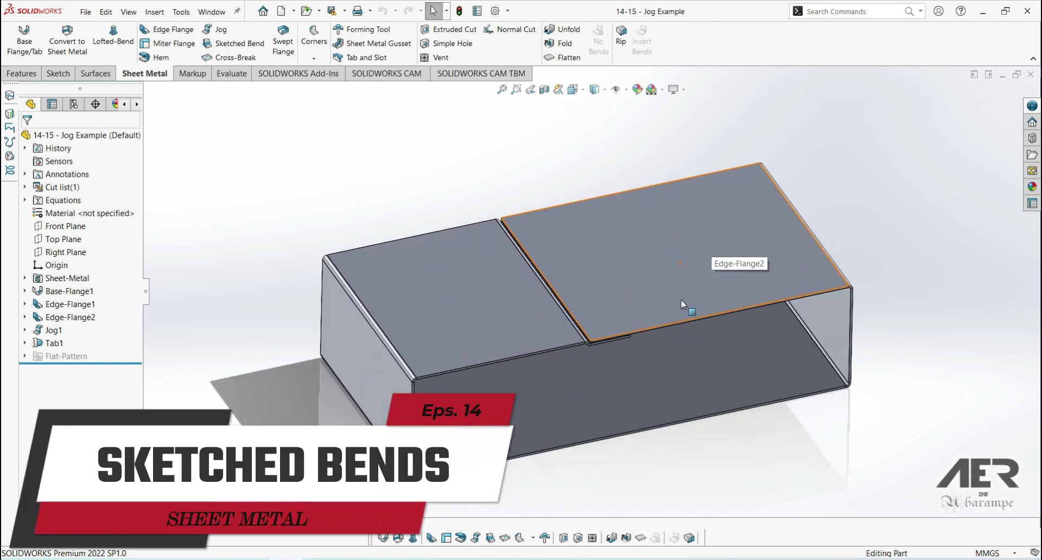
pyautogui.moveTo(533, 344)
pyautogui.mouseDown(button='middle')
pyautogui.moveTo(516, 339)
pyautogui.moveTo(528, 307)
pyautogui.moveTo(530, 325)
pyautogui.mouseUp(button='middle')
pyautogui.scroll(-2, 627, 312)
pyautogui.scroll(-1, 583, 298)
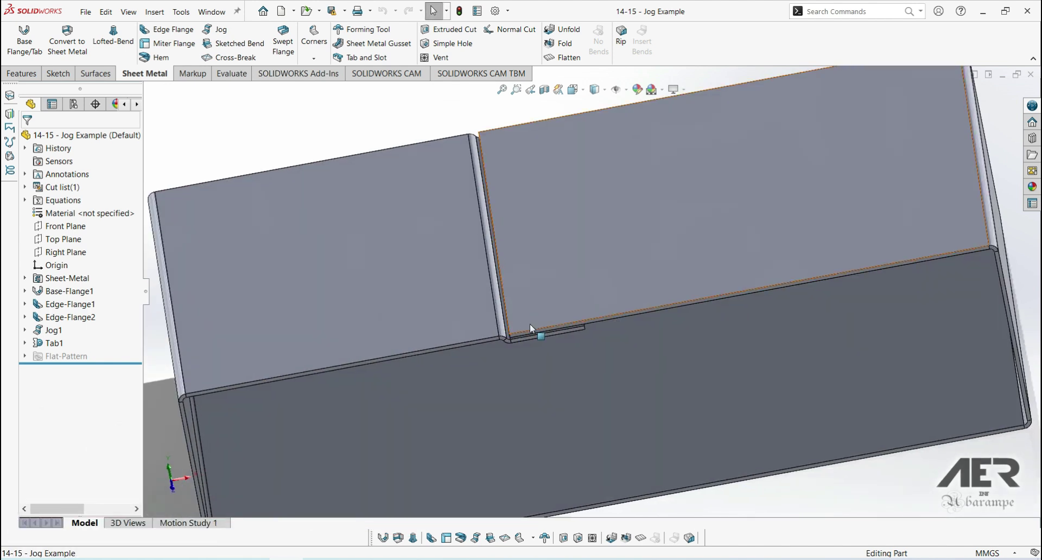
pyautogui.middleClick(508, 367)
pyautogui.moveTo(508, 367); pyautogui.dragTo(586, 322, button='middle')
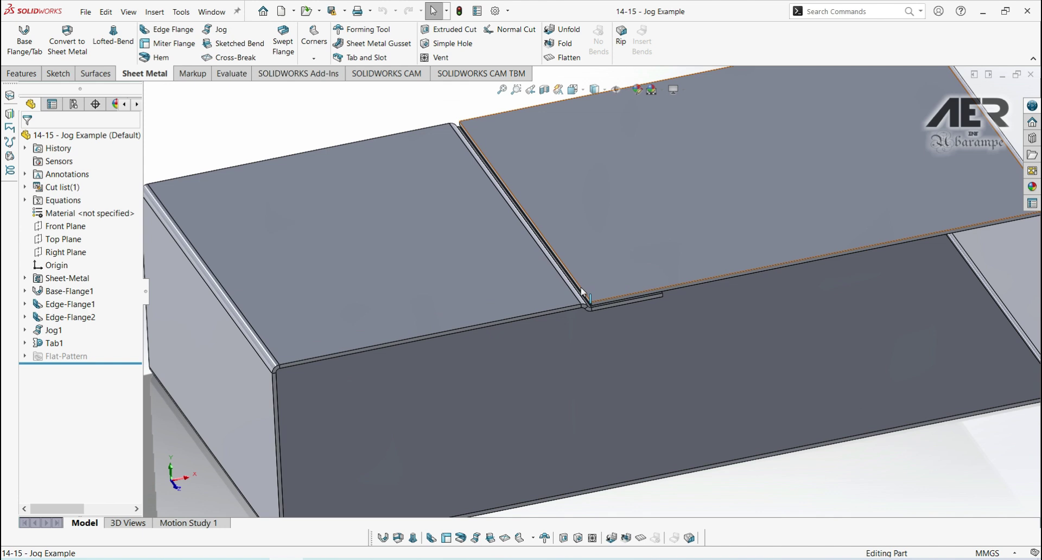
pyautogui.scroll(5, 587, 307)
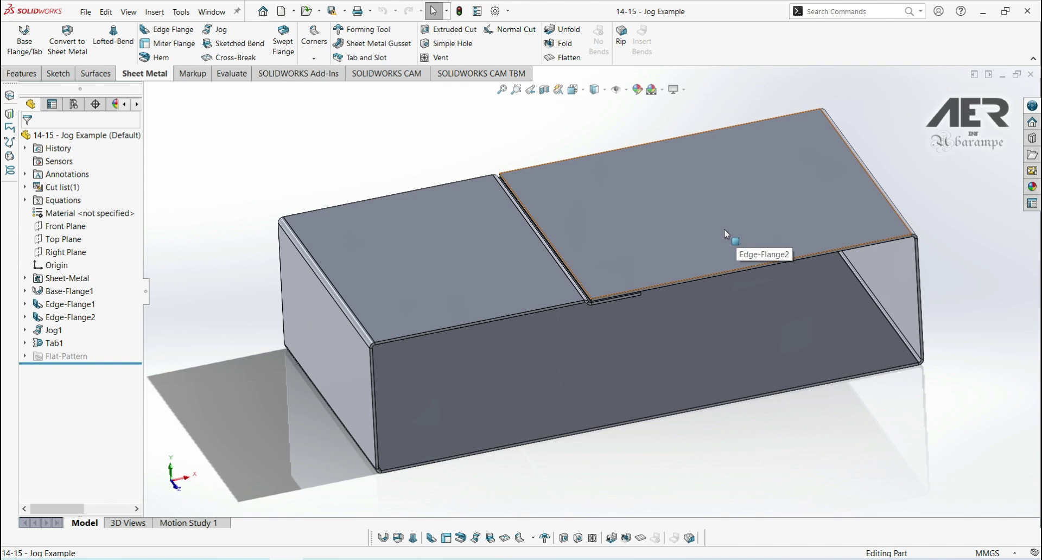
pyautogui.scroll(3, 705, 235)
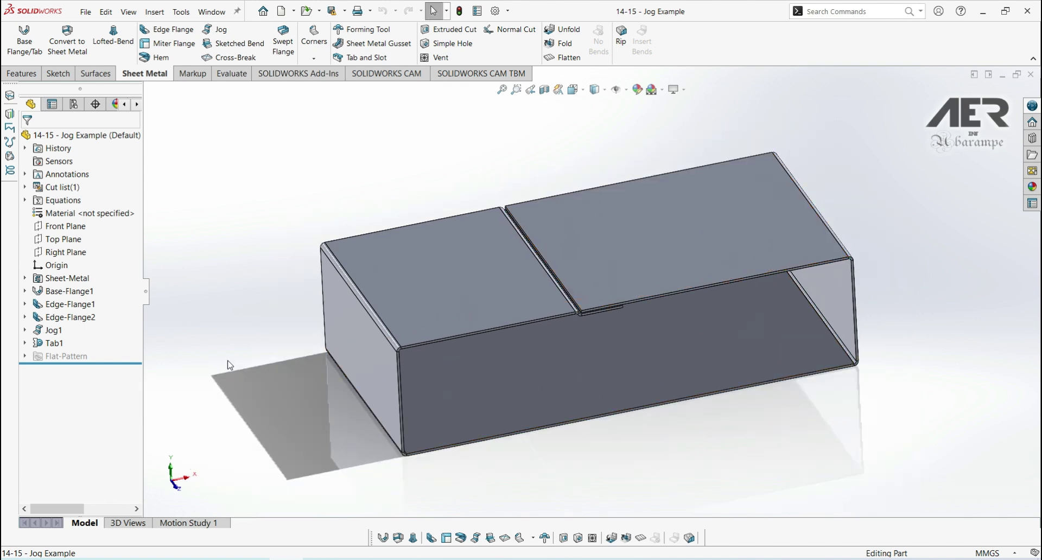
# Delete the Edge-Flange1 feature together with all its dependent features, leaving only the base flange
pyautogui.click(66, 306)
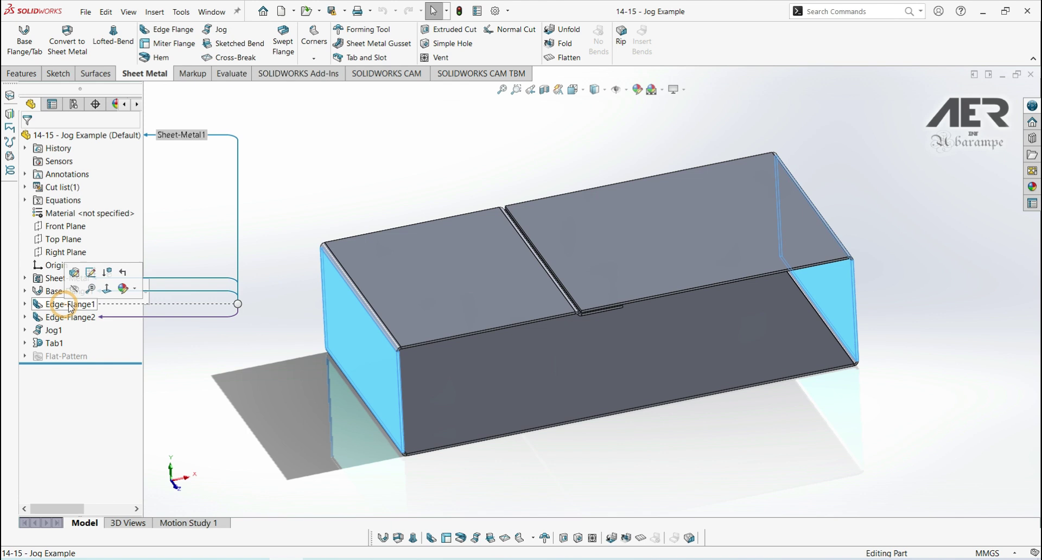
pyautogui.press('Delete')
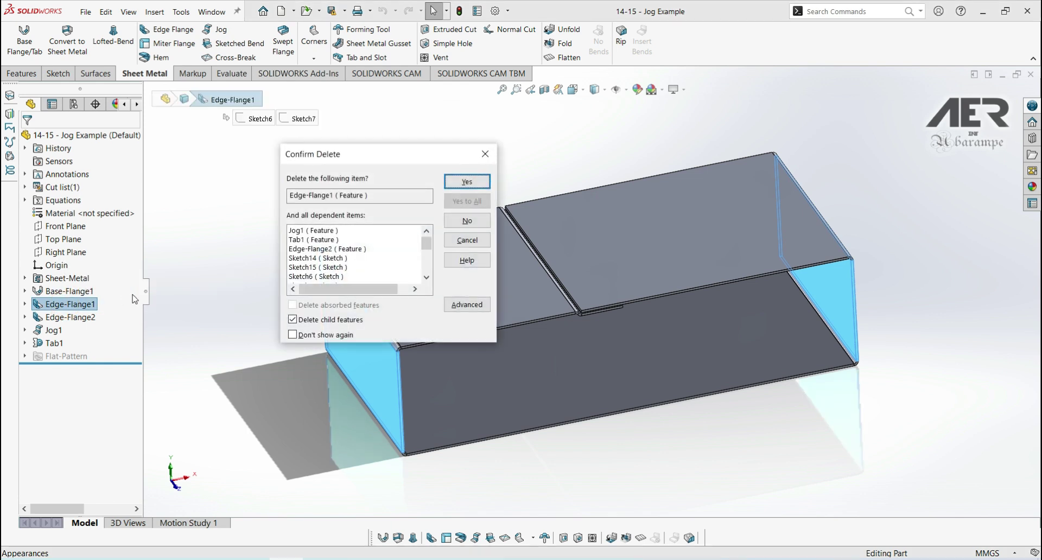
pyautogui.click(464, 182)
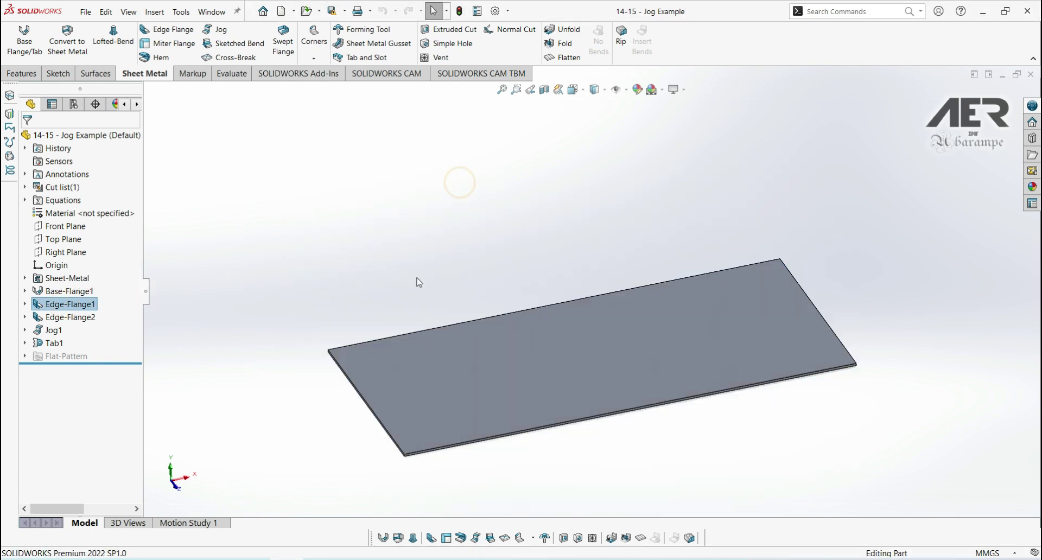
# Examine the flat base flange plate and display its length and width dimensions
pyautogui.scroll(-1, 573, 391)
pyautogui.moveTo(579, 373); pyautogui.dragTo(576, 376, button='middle')
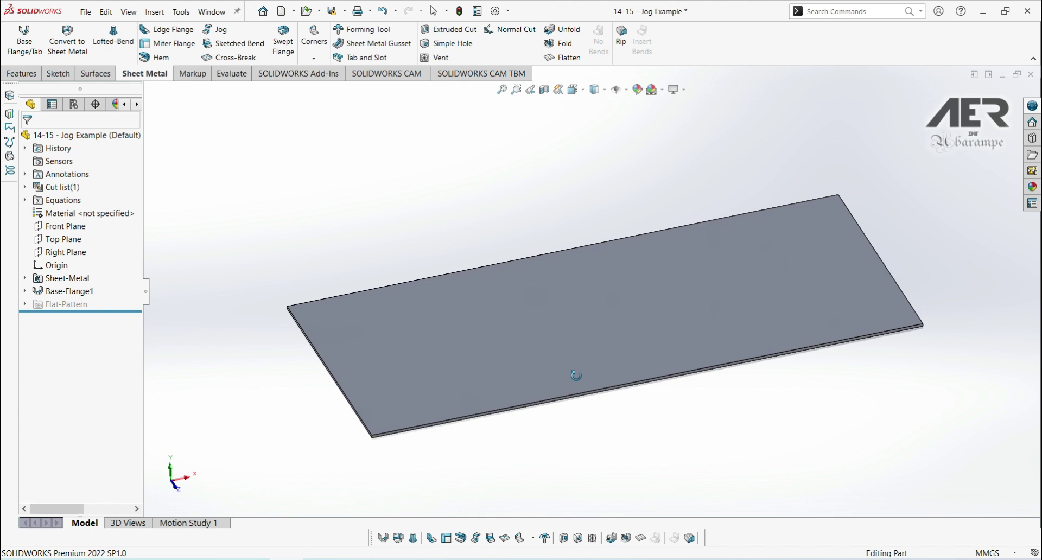
pyautogui.click(642, 275)
pyautogui.click(597, 326)
pyautogui.click(535, 315)
pyautogui.doubleClick(426, 339)
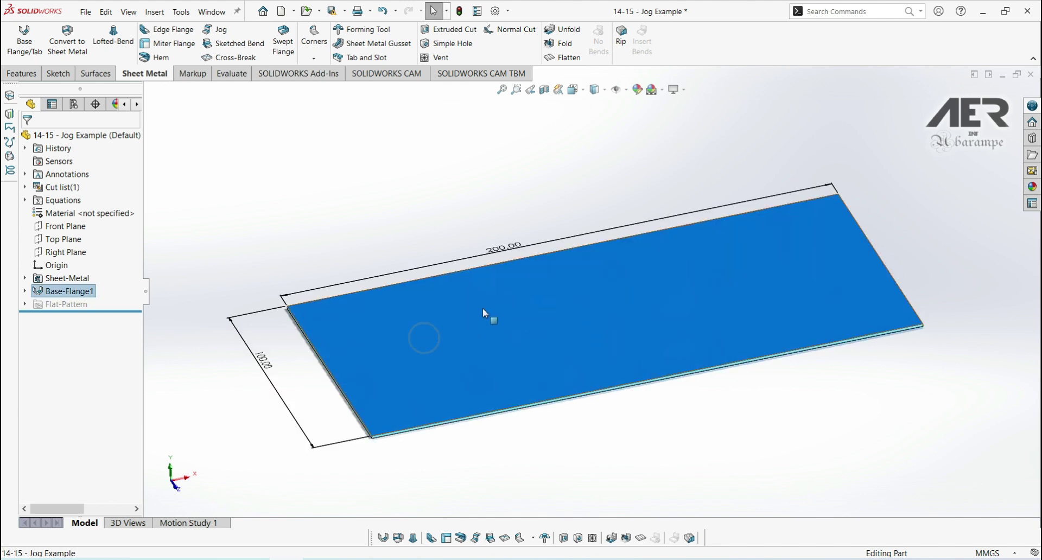
pyautogui.moveTo(483, 308); pyautogui.dragTo(484, 339, button='middle')
pyautogui.scroll(1, 484, 337)
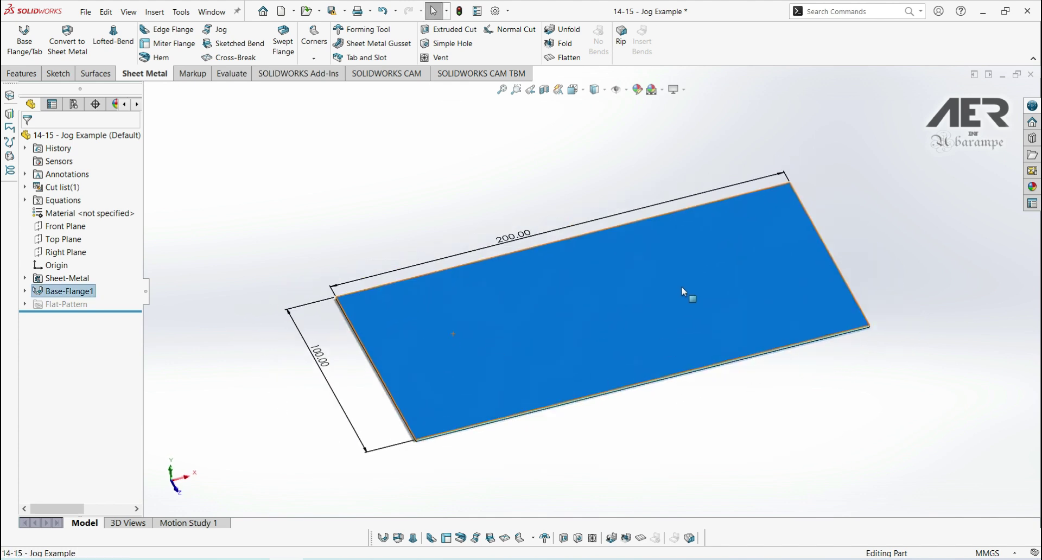
pyautogui.click(383, 158)
pyautogui.scroll(1, 544, 298)
pyautogui.scroll(-1, 607, 288)
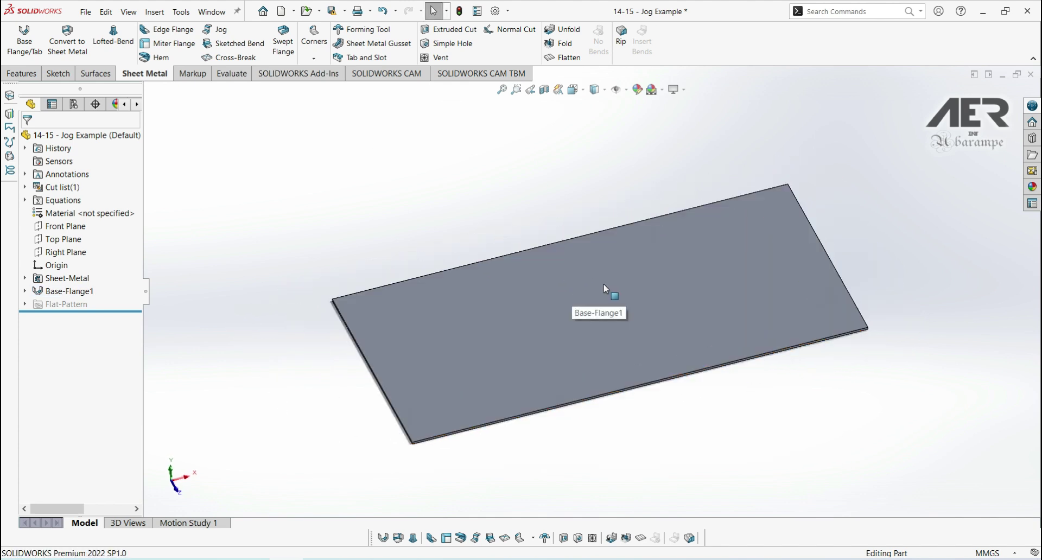
# Start a sketch on the plate's top face and draw a vertical line across its full width, about 28 mm from the right edge
pyautogui.click(727, 282)
pyautogui.click(779, 251)
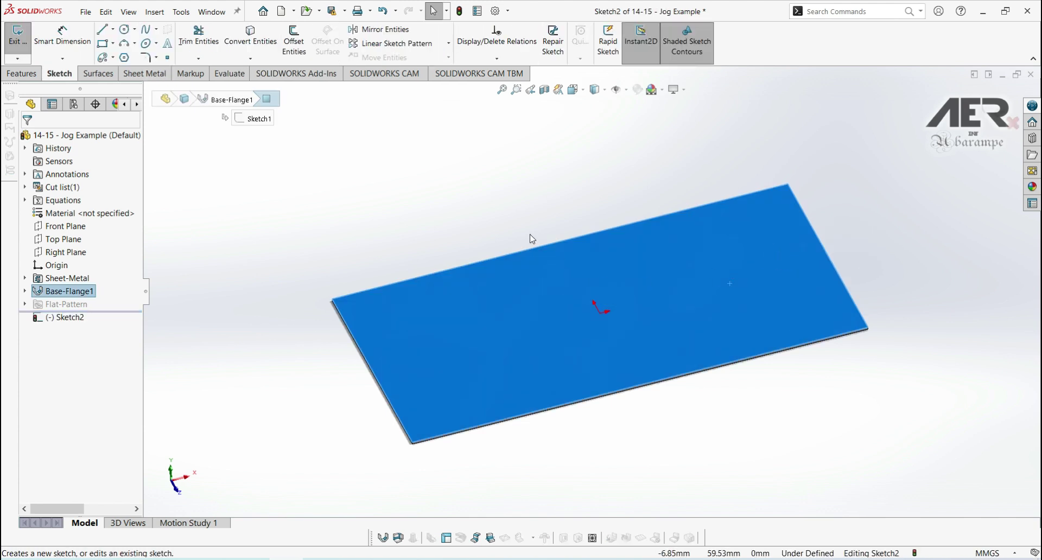
pyautogui.press('space')
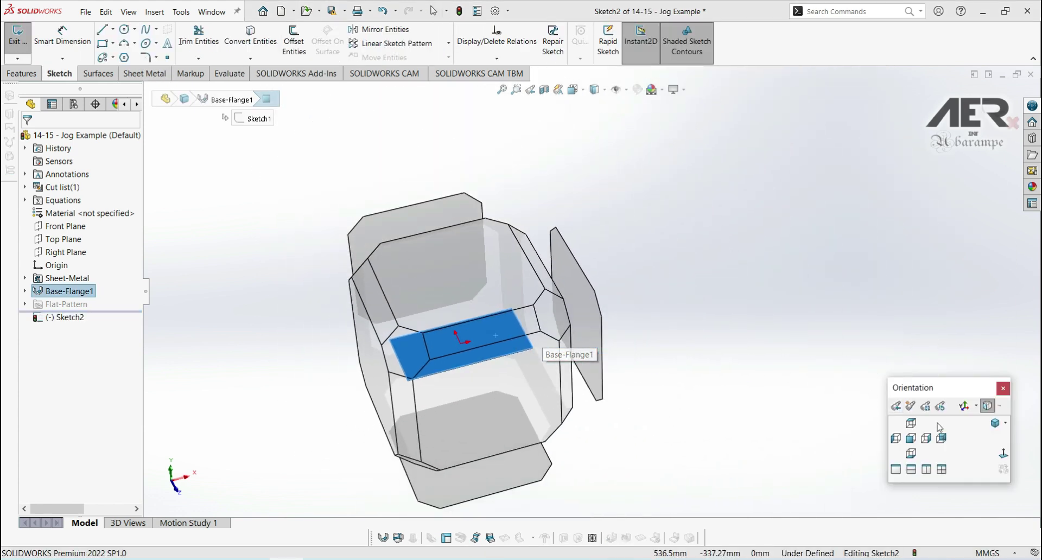
pyautogui.click(1003, 456)
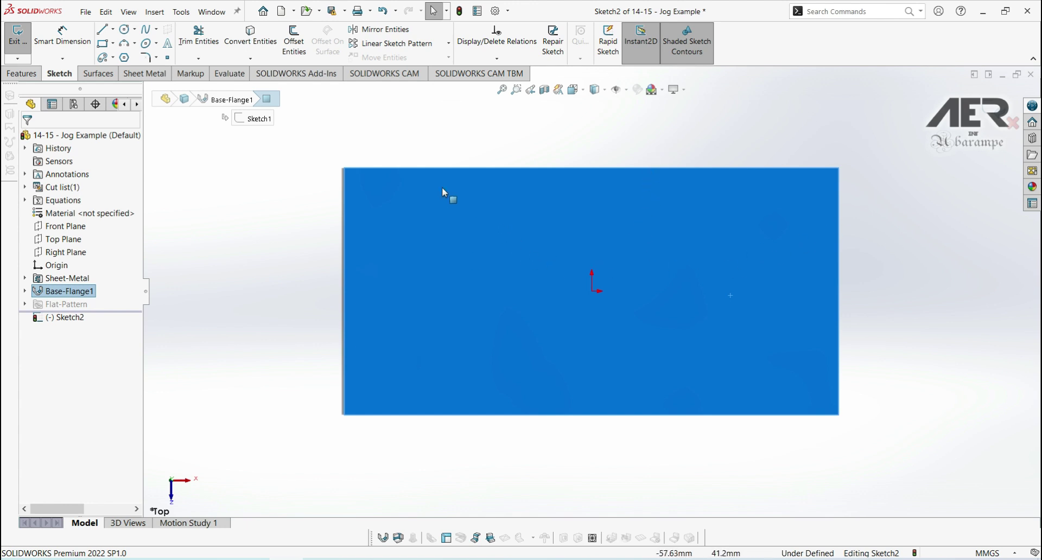
pyautogui.click(113, 30)
pyautogui.click(123, 44)
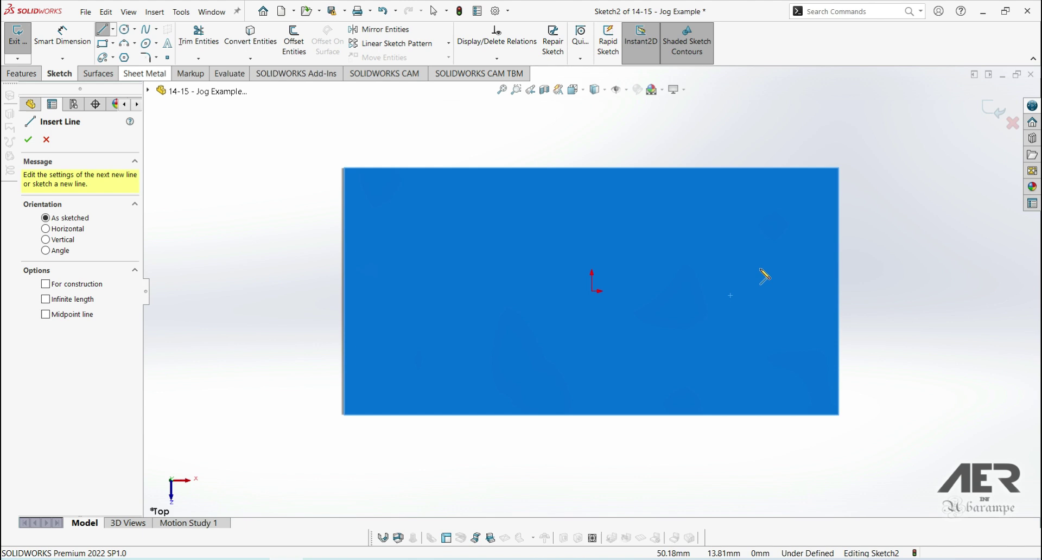
pyautogui.click(769, 169)
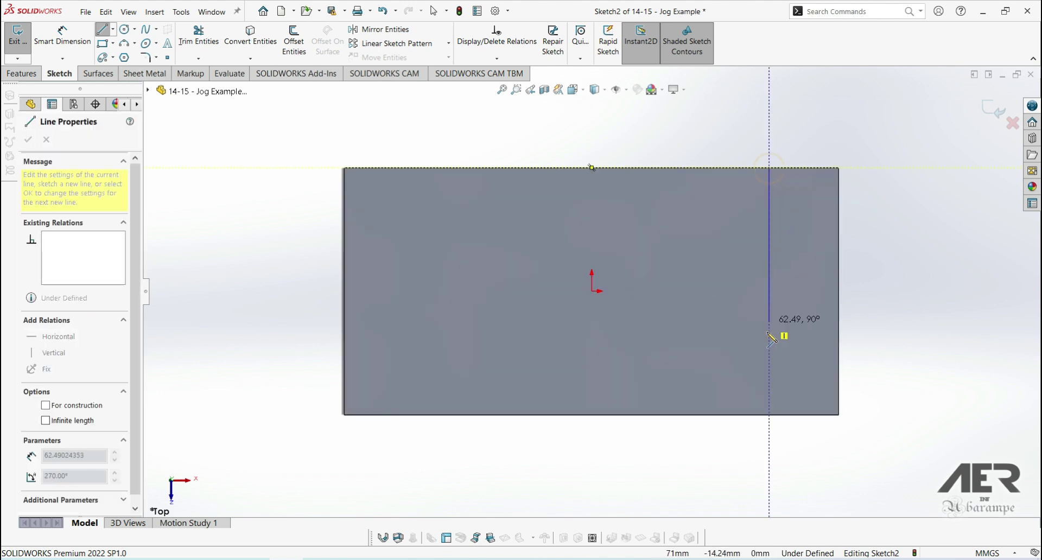
pyautogui.click(769, 415)
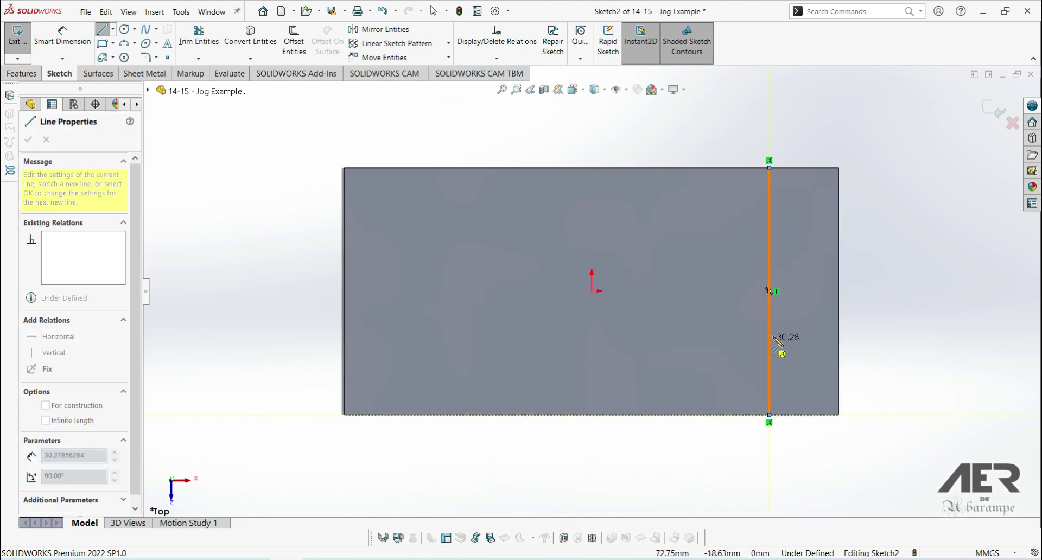
pyautogui.press('Escape')
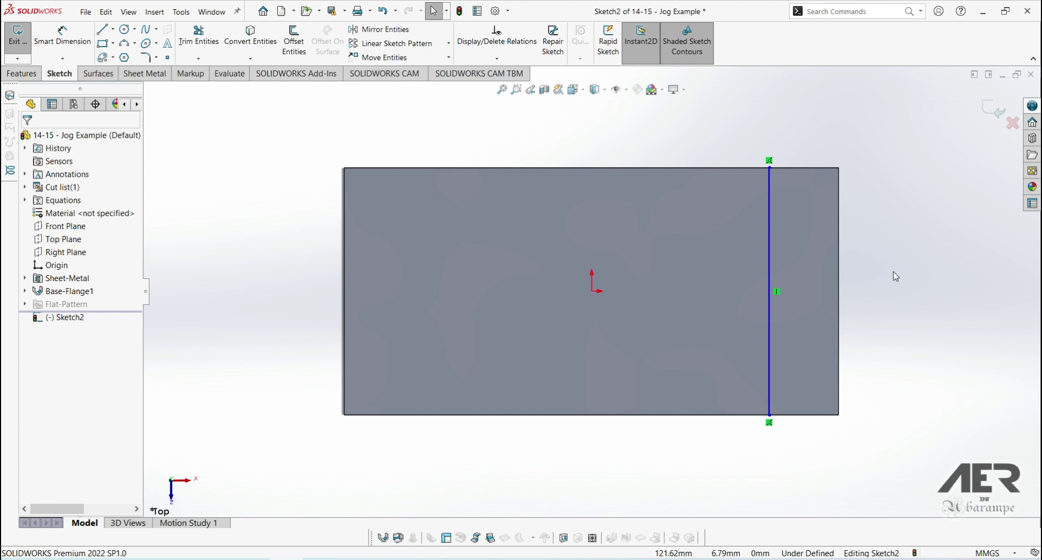
# Dimension the sketched line 40 mm from the plate's right edge
pyautogui.moveTo(890, 279); pyautogui.dragTo(887, 220, button='right')
pyautogui.click(775, 327)
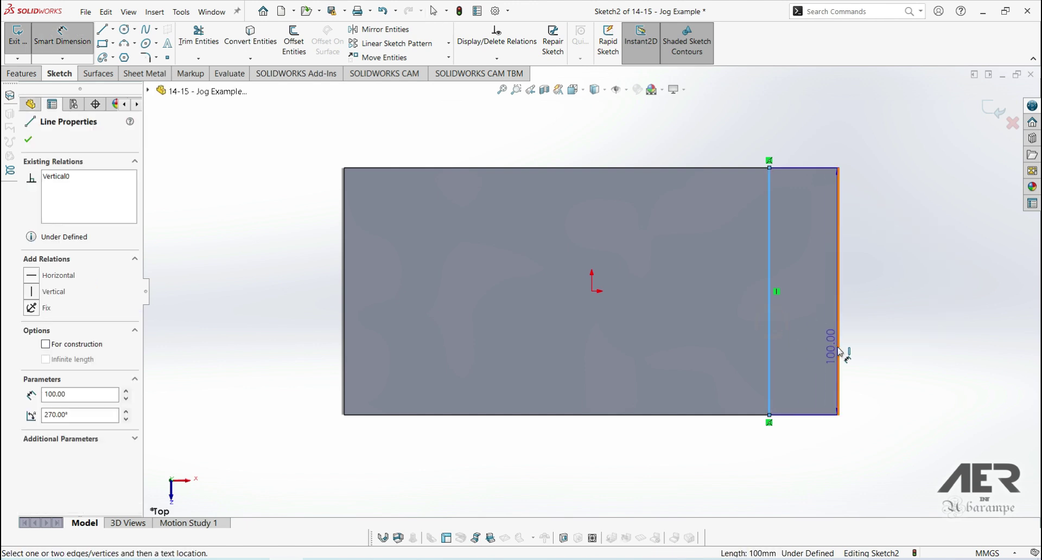
pyautogui.click(839, 350)
pyautogui.click(801, 136)
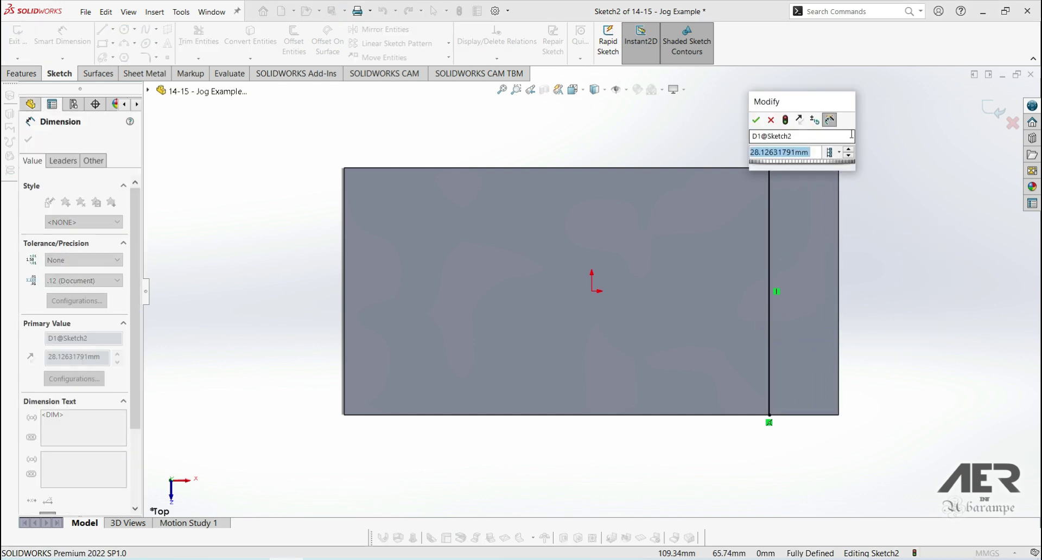
pyautogui.write('40')
pyautogui.press('Return')
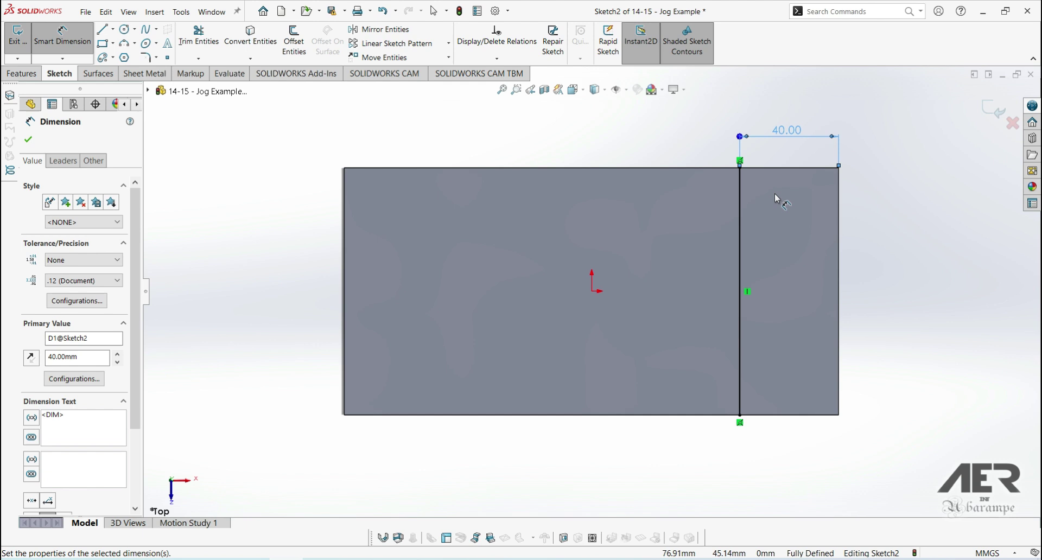
pyautogui.press('Escape')
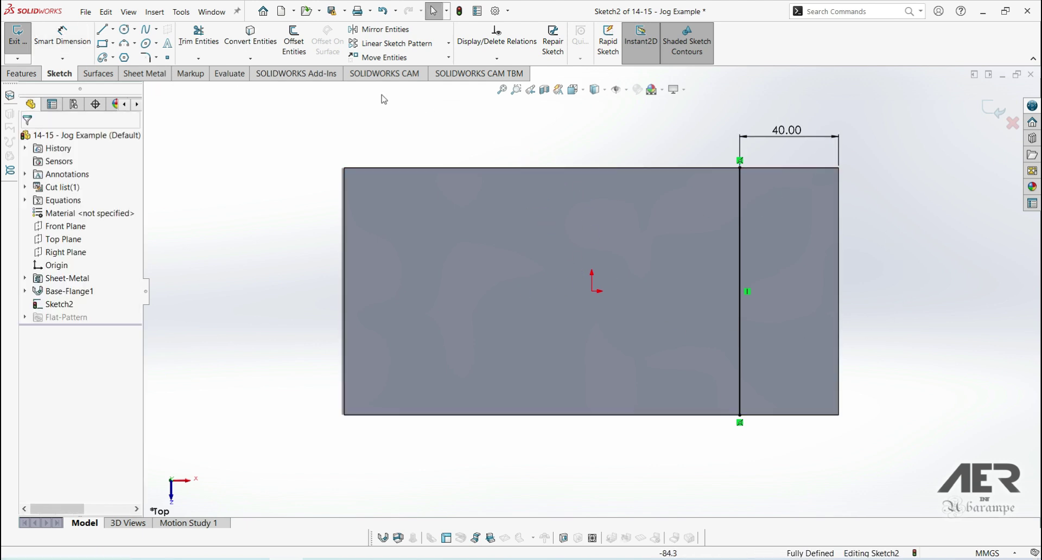
# Start a Sketched Bend from the line and choose the larger portion of the plate as the fixed face
pyautogui.click(156, 73)
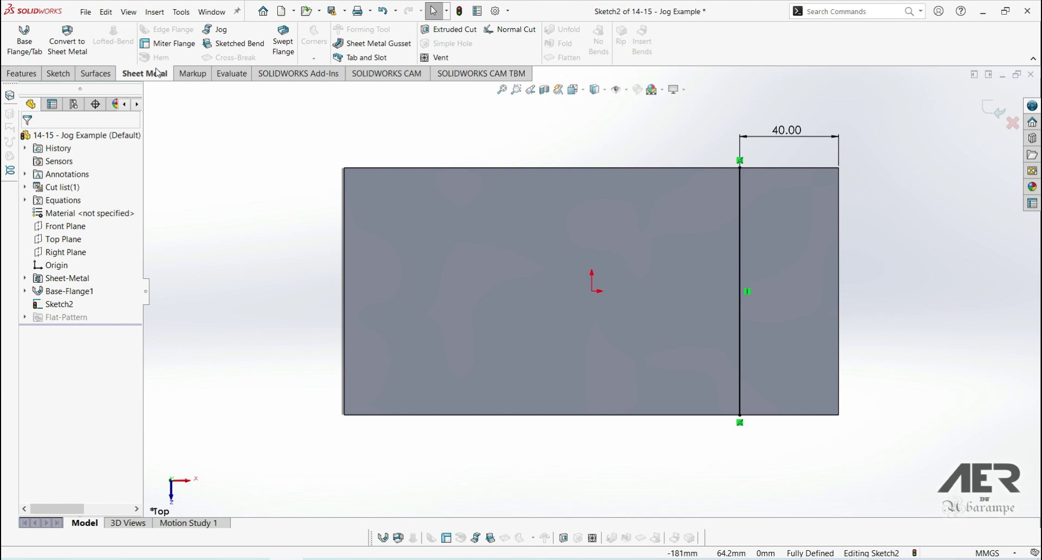
pyautogui.click(227, 49)
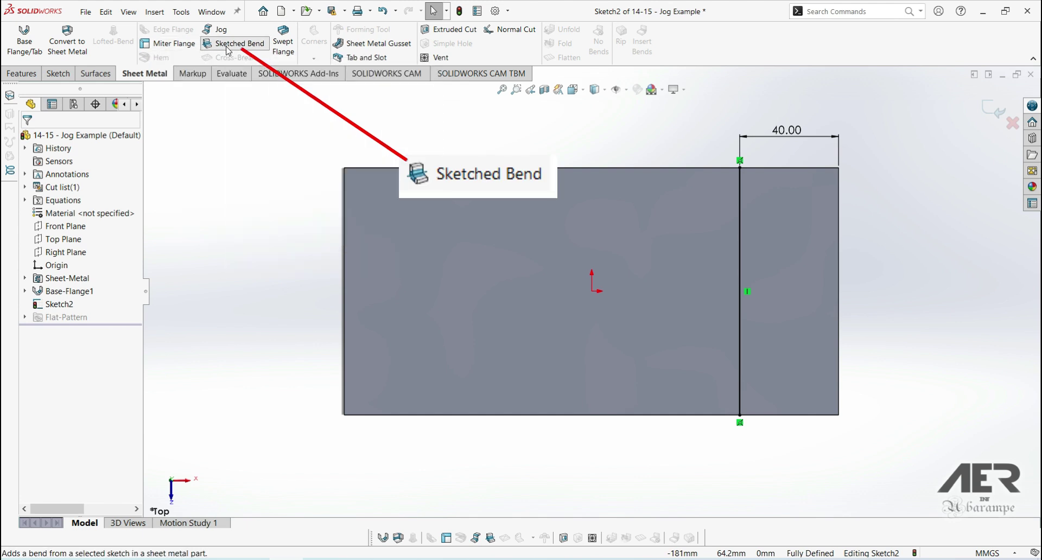
pyautogui.moveTo(630, 266)
pyautogui.mouseDown(button='middle')
pyautogui.moveTo(607, 137)
pyautogui.moveTo(627, 196)
pyautogui.moveTo(594, 206)
pyautogui.moveTo(486, 286)
pyautogui.moveTo(502, 304)
pyautogui.moveTo(523, 304)
pyautogui.moveTo(474, 316)
pyautogui.mouseUp(button='middle')
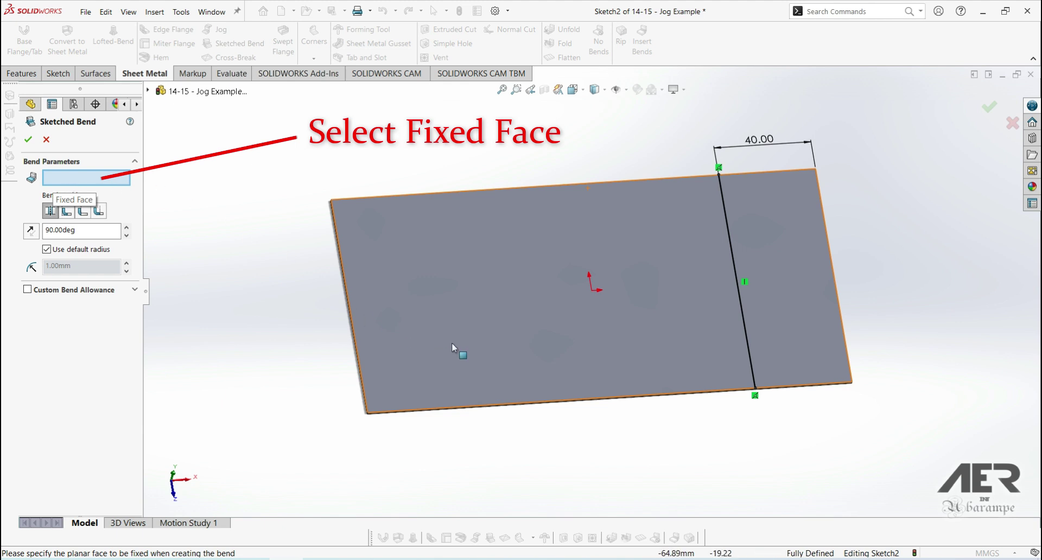
pyautogui.click(499, 261)
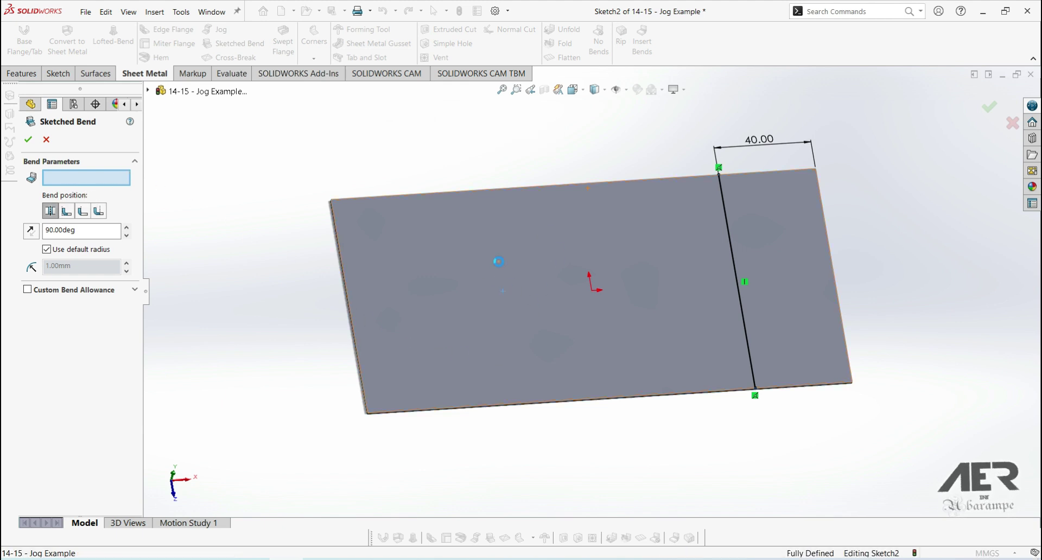
pyautogui.moveTo(499, 288); pyautogui.dragTo(510, 244, button='middle')
pyautogui.scroll(-3, 725, 255)
pyautogui.moveTo(741, 389); pyautogui.dragTo(778, 304, button='middle')
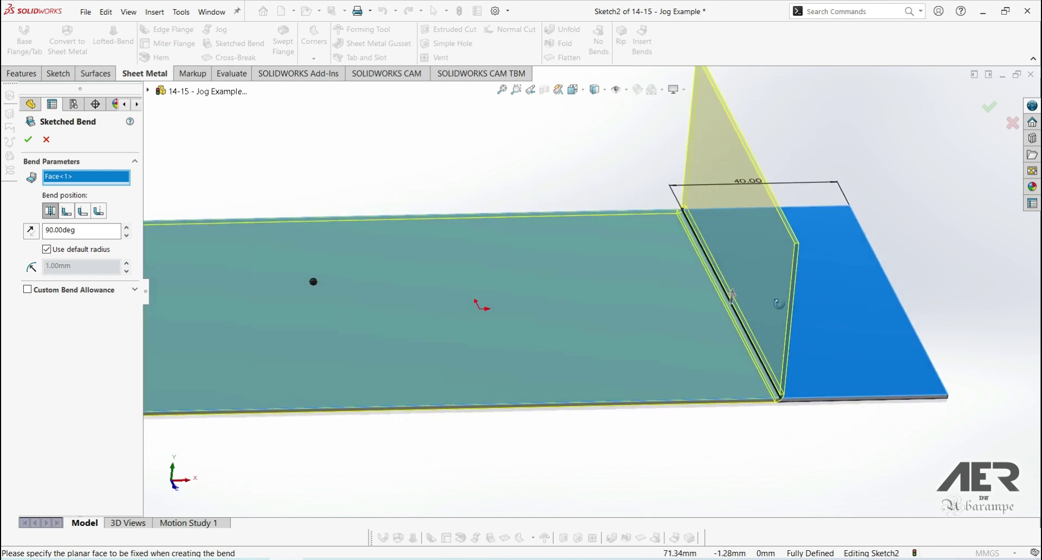
pyautogui.scroll(3, 779, 303)
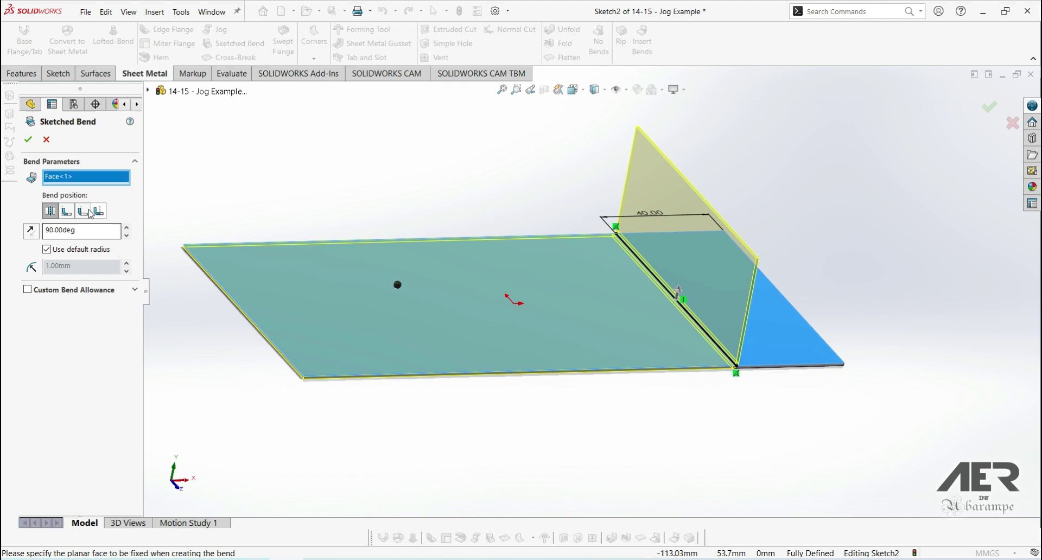
# Try the Material Inside, Material Outside and Bend Outside positions in front view, and return the bend position to Bend Centerline
pyautogui.click(67, 213)
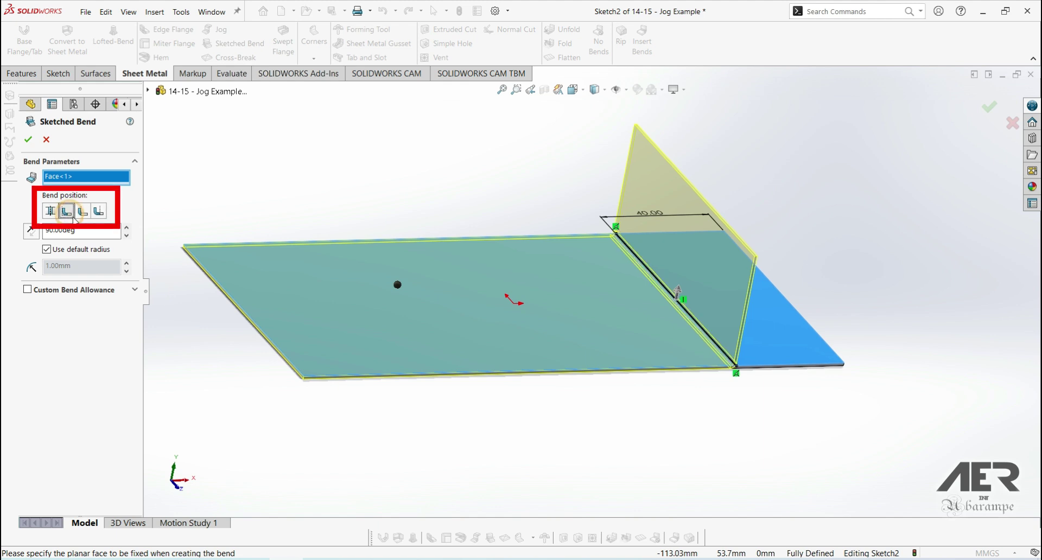
pyautogui.click(83, 215)
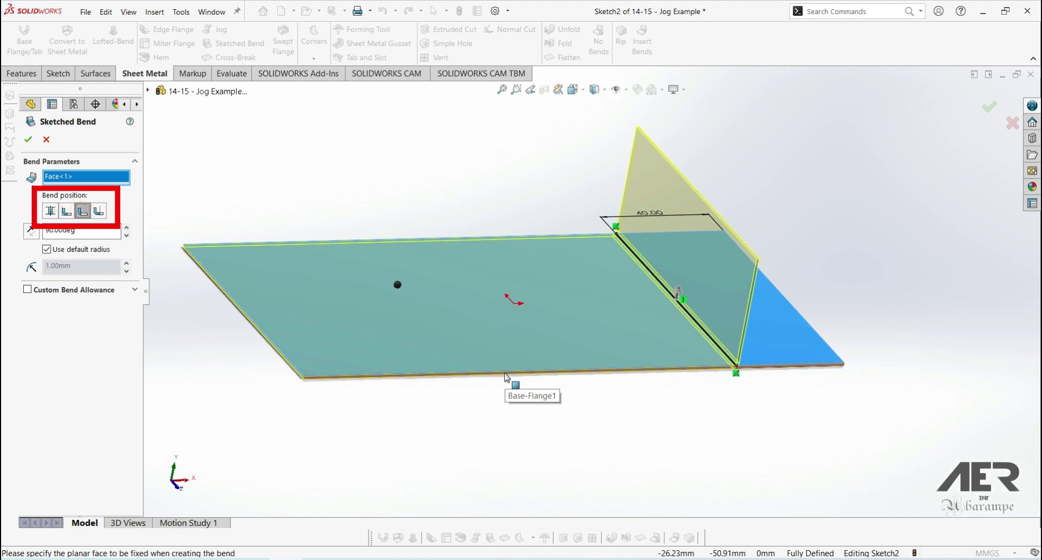
pyautogui.moveTo(507, 377); pyautogui.dragTo(470, 304, button='middle')
pyautogui.press('space')
pyautogui.click(473, 339)
pyautogui.scroll(-6, 770, 307)
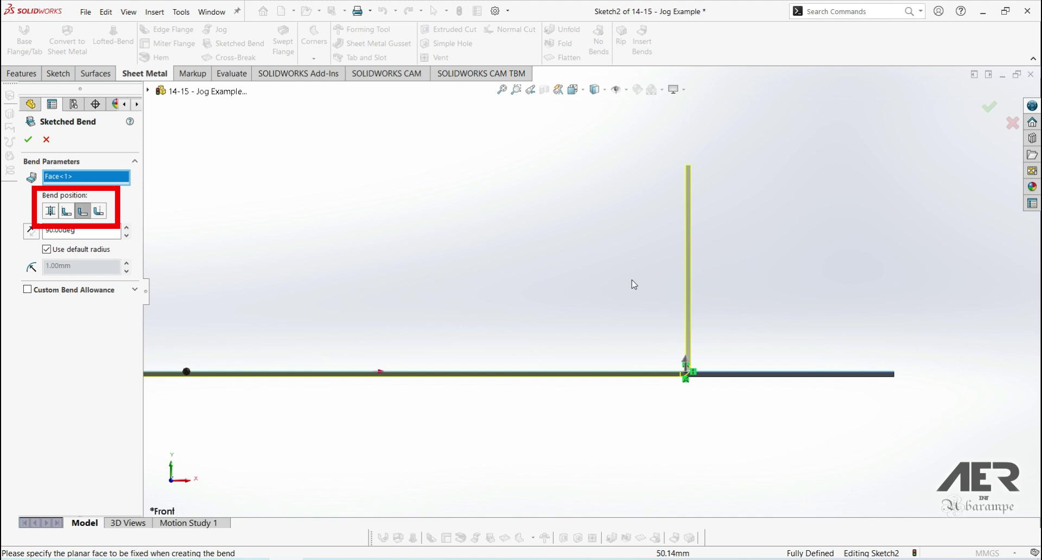
pyautogui.click(99, 211)
pyautogui.click(83, 213)
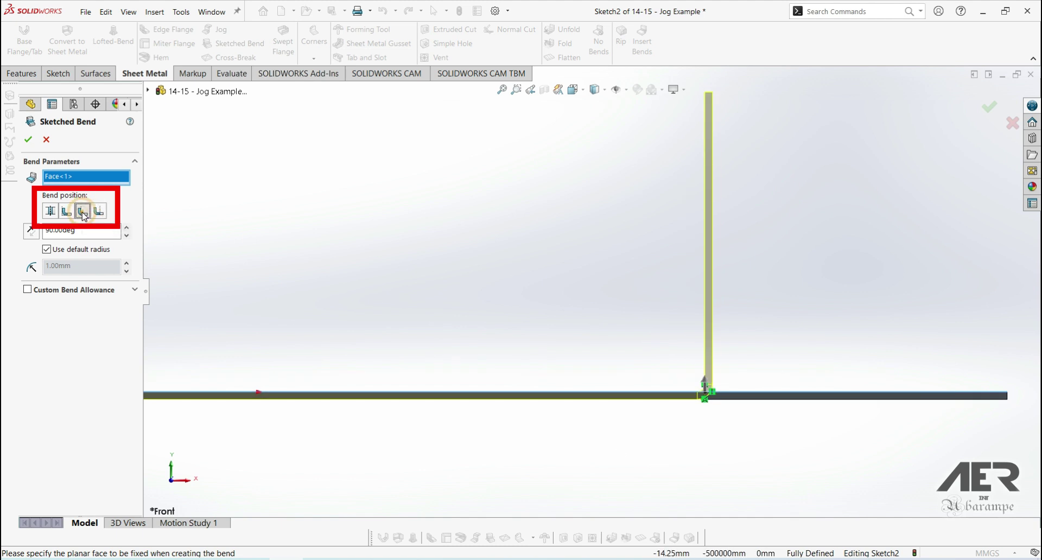
pyautogui.click(50, 211)
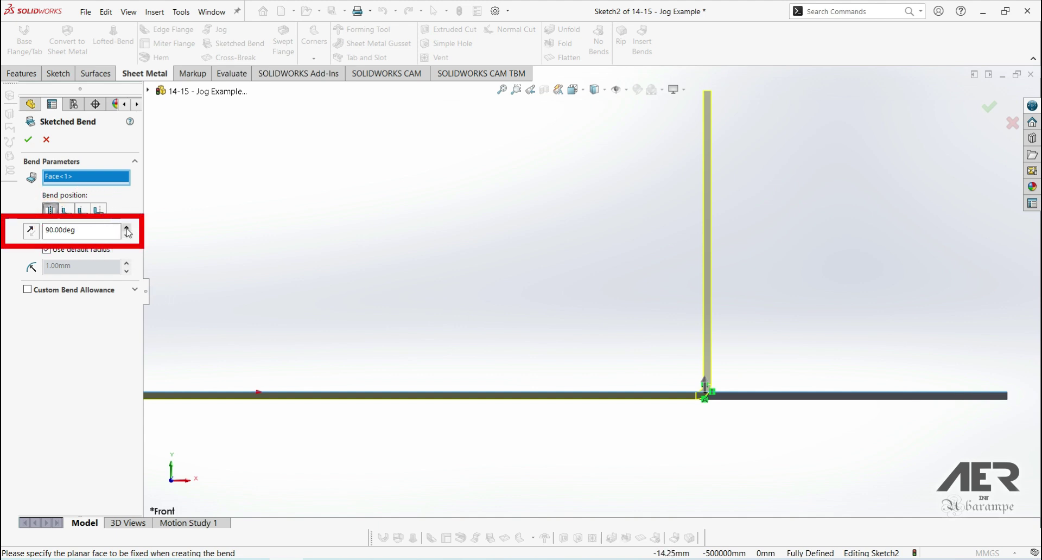
# Try bend angles up to 100 degrees, return the angle to 90 degrees and accept the Sketched Bend
pyautogui.click(126, 229)
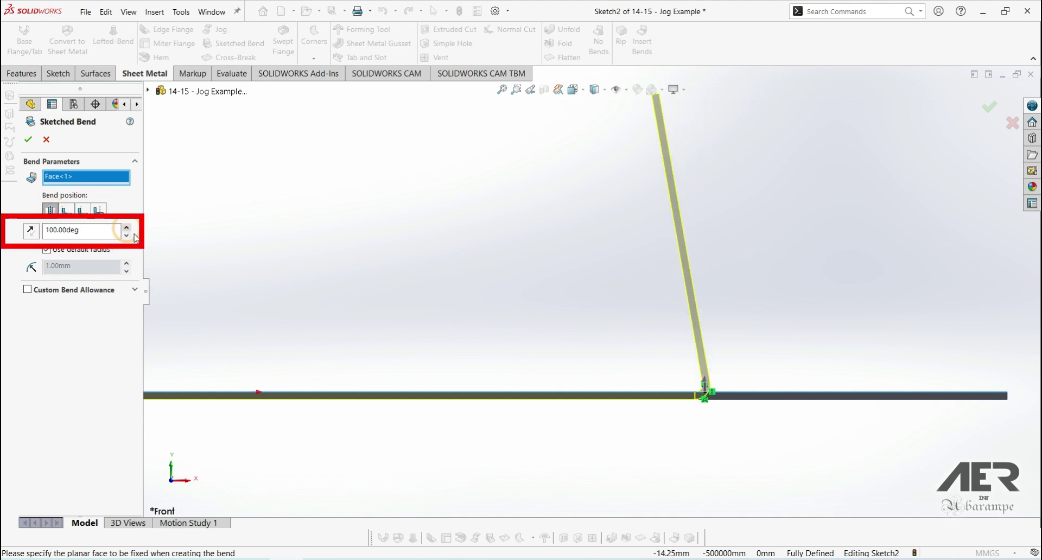
pyautogui.click(125, 236)
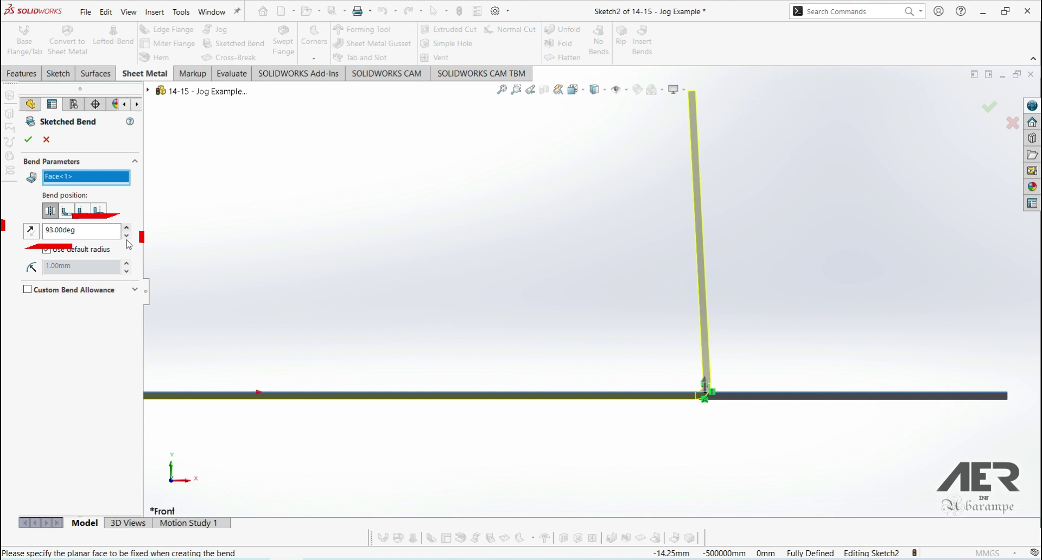
pyautogui.click(126, 236)
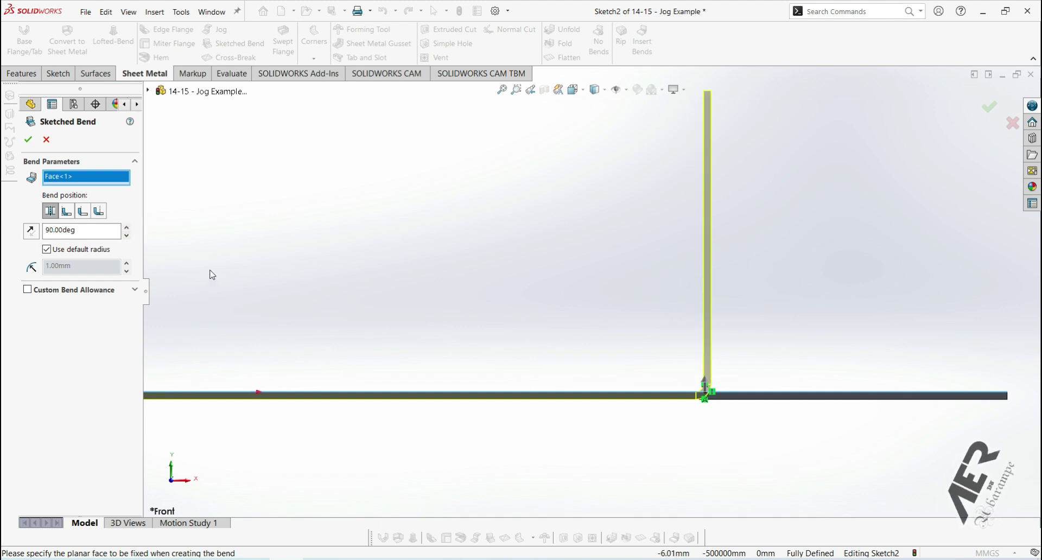
pyautogui.moveTo(377, 288); pyautogui.dragTo(469, 252, button='middle')
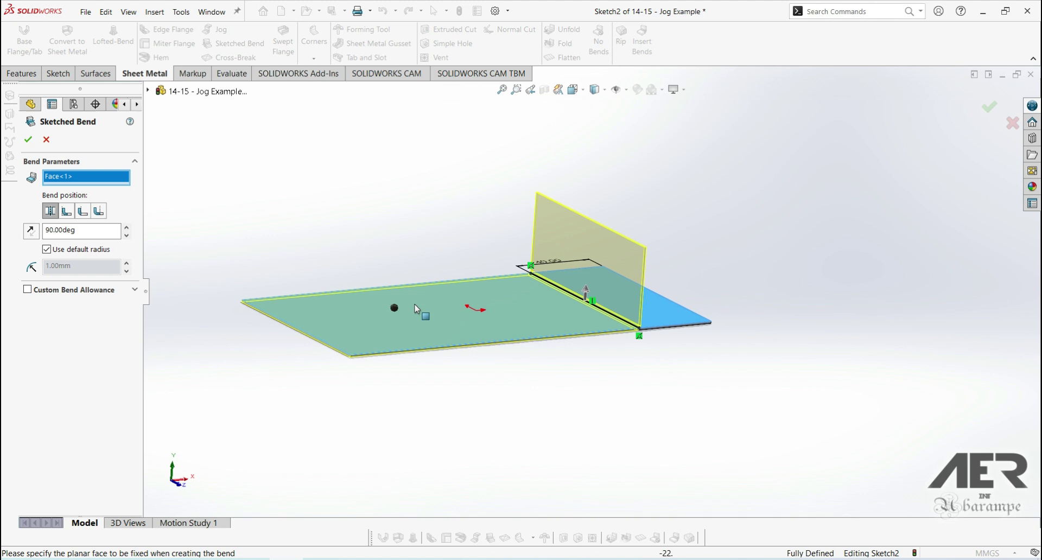
pyautogui.click(28, 140)
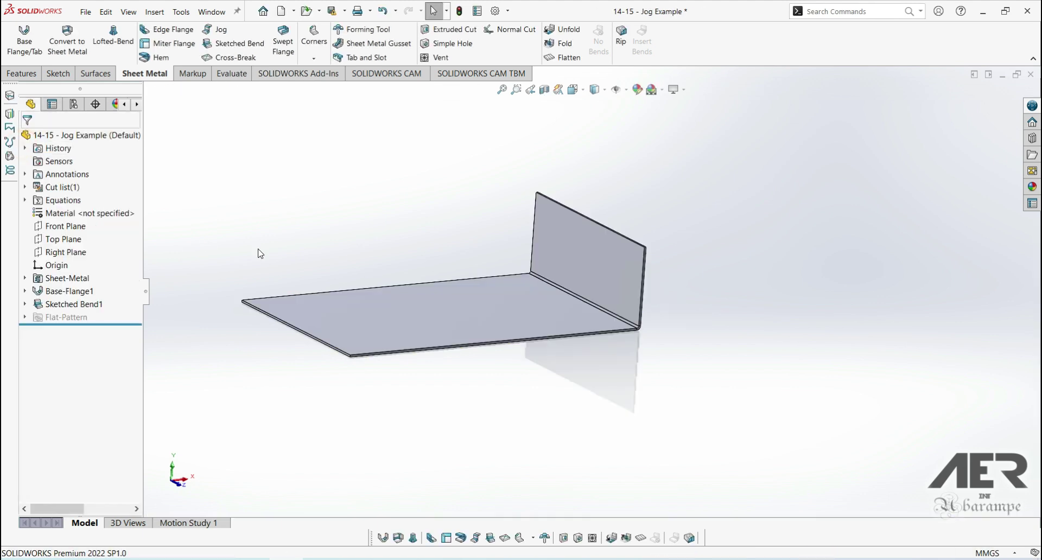
# Expand Sketched Bend1 and examine its Sketch2 and SketchBend1 entries against the bend on the model
pyautogui.scroll(-5, 497, 288)
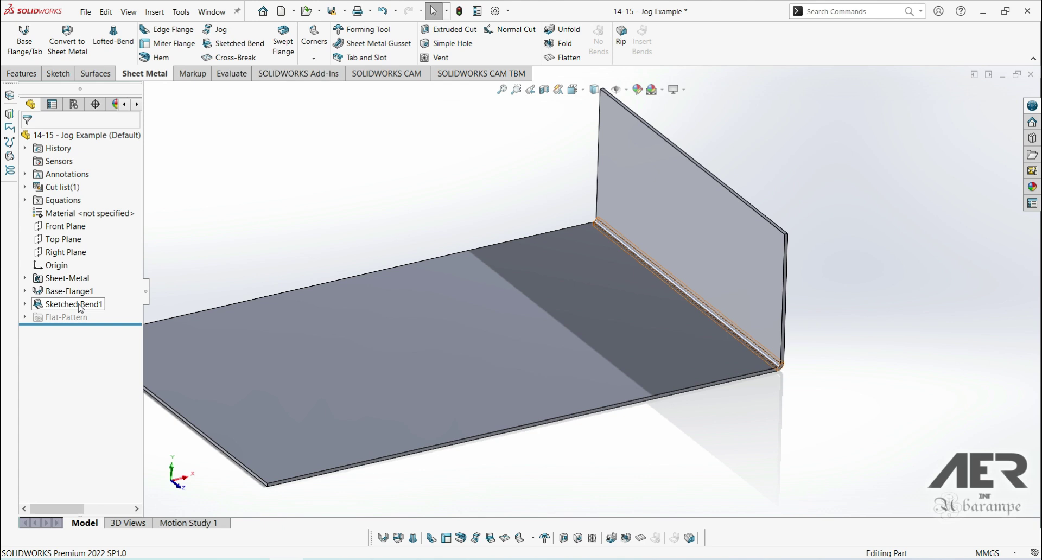
pyautogui.click(25, 303)
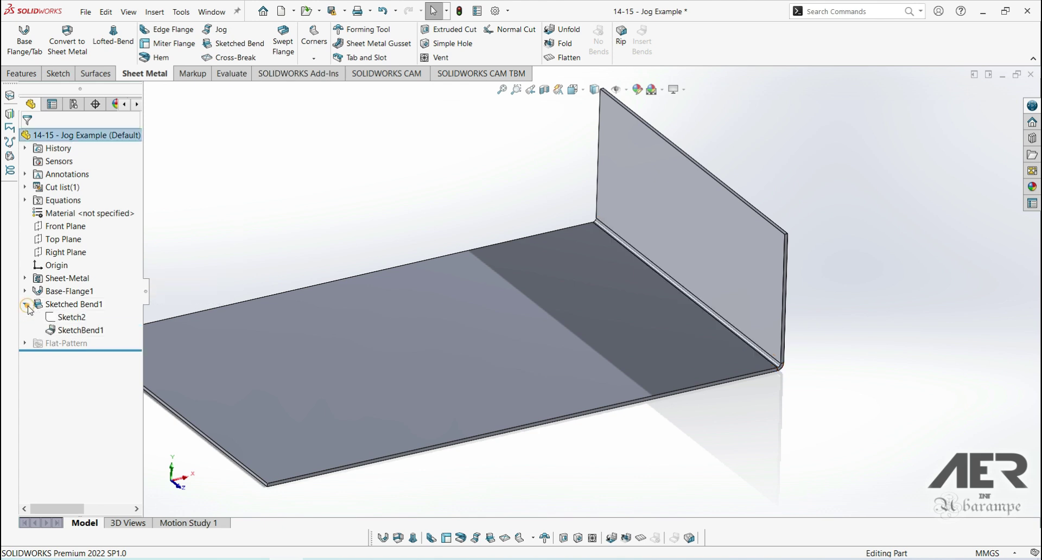
pyautogui.click(80, 317)
pyautogui.click(76, 330)
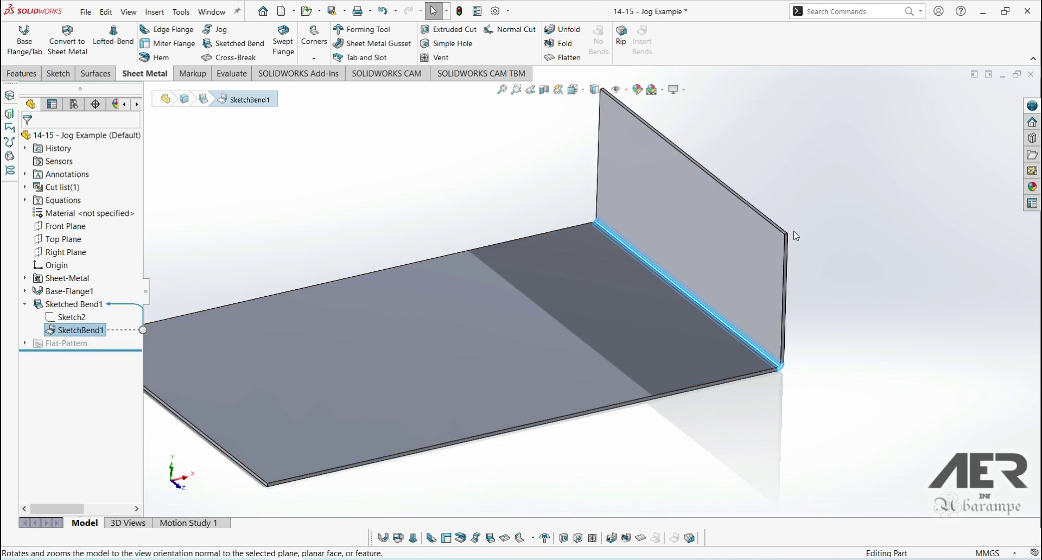
pyautogui.scroll(1, 793, 231)
pyautogui.click(790, 188)
pyautogui.moveTo(545, 326); pyautogui.dragTo(474, 352, button='middle')
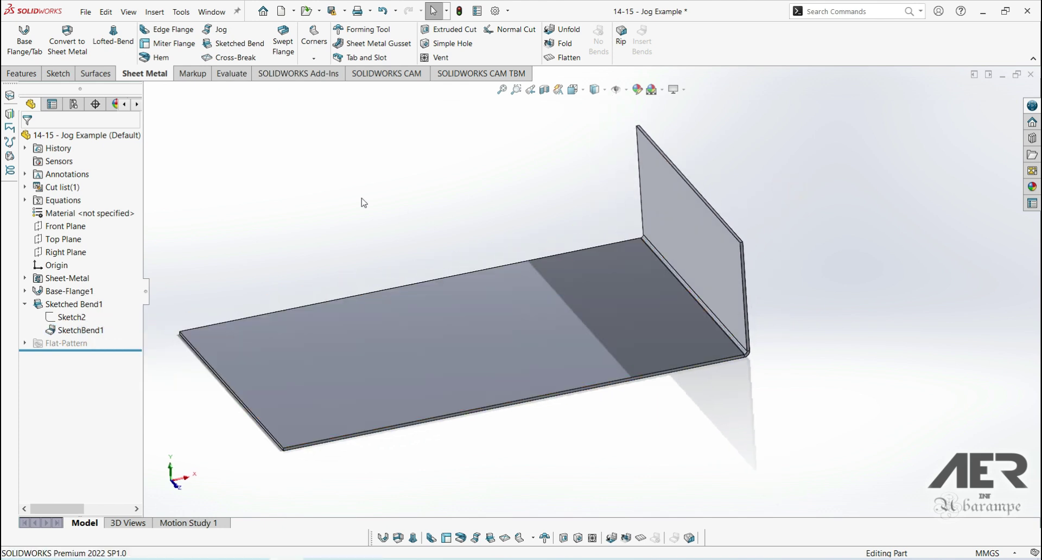
# Start another Sketched Bend on the plate's top face and sketch a diagonal line across the upper-left corner, from the top edge to the left edge
pyautogui.click(240, 45)
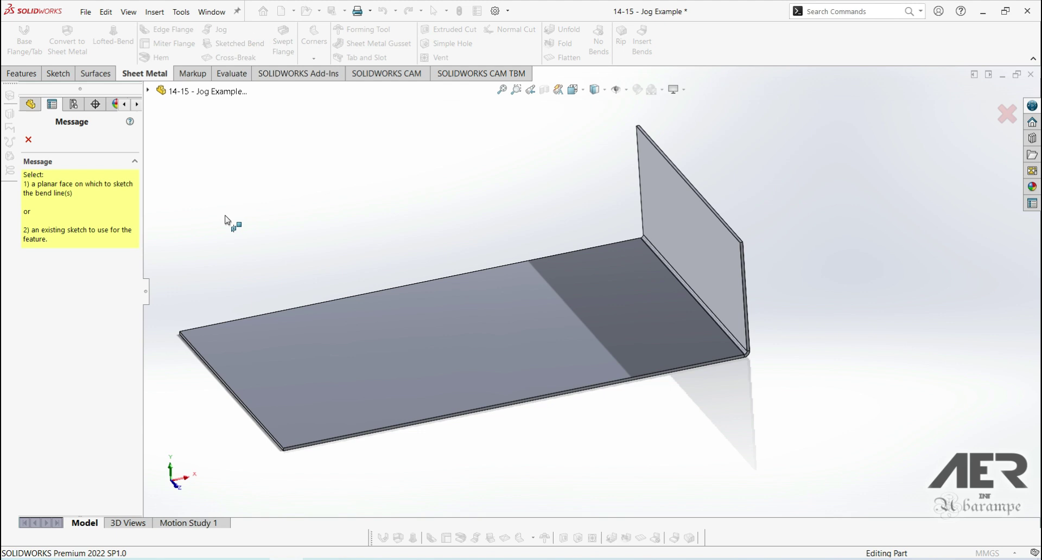
pyautogui.click(239, 329)
pyautogui.scroll(2, 243, 265)
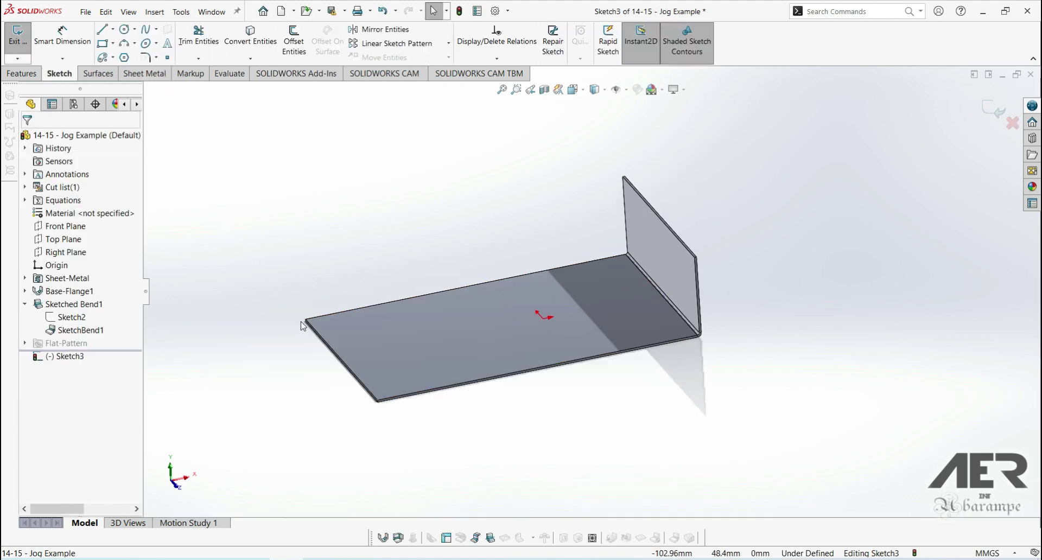
pyautogui.scroll(-1, 242, 304)
pyautogui.press('space')
pyautogui.click(1003, 455)
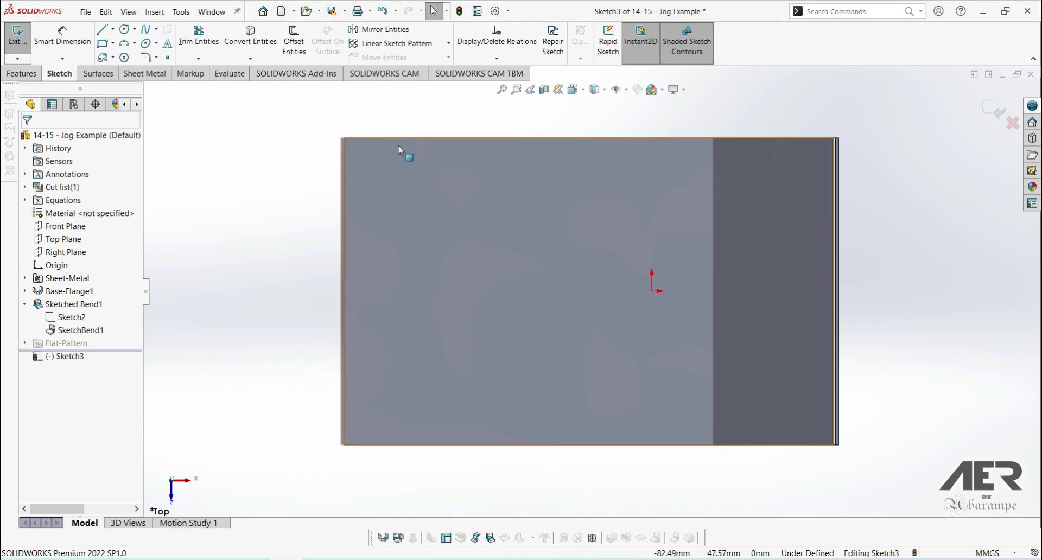
pyautogui.click(102, 29)
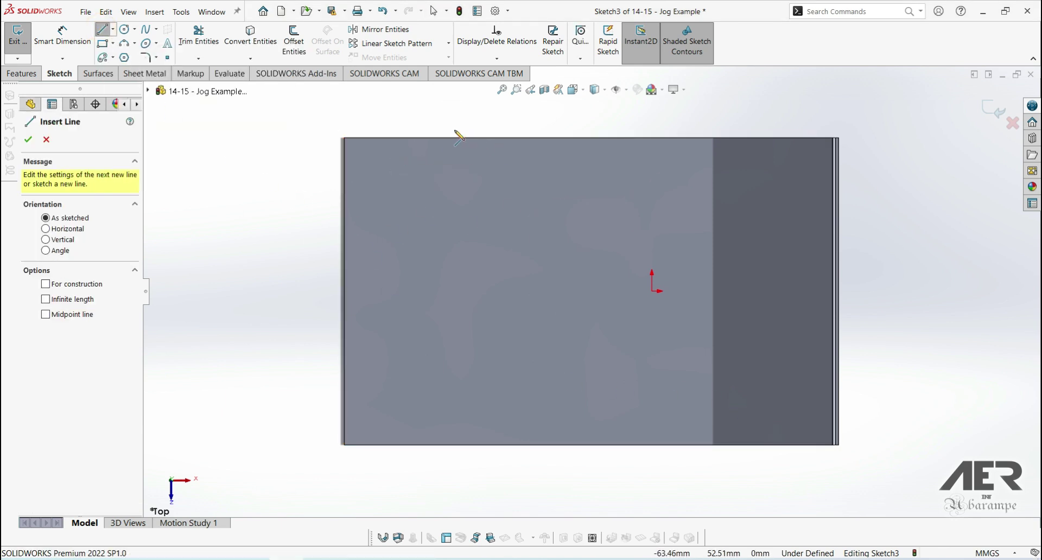
pyautogui.click(436, 139)
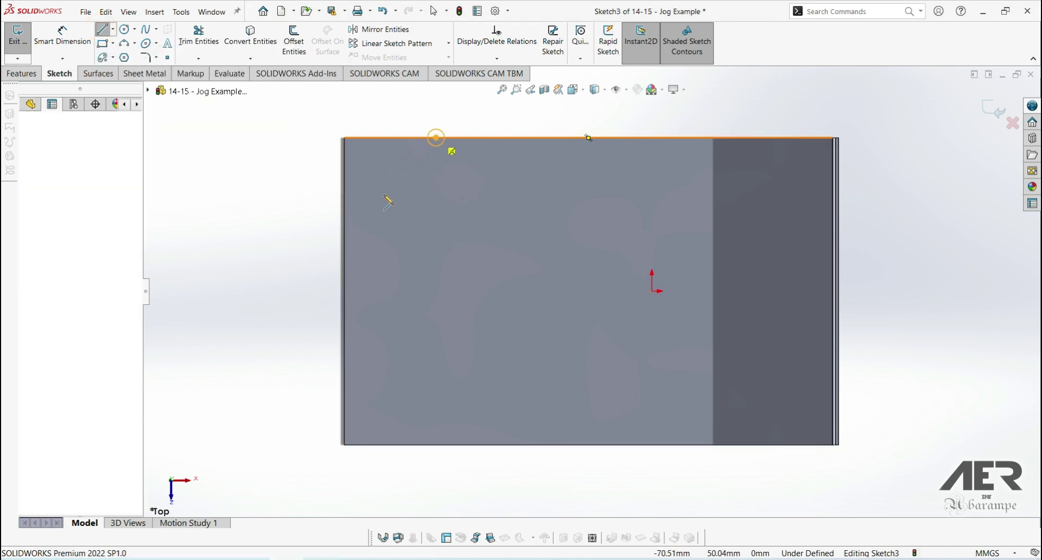
pyautogui.click(345, 251)
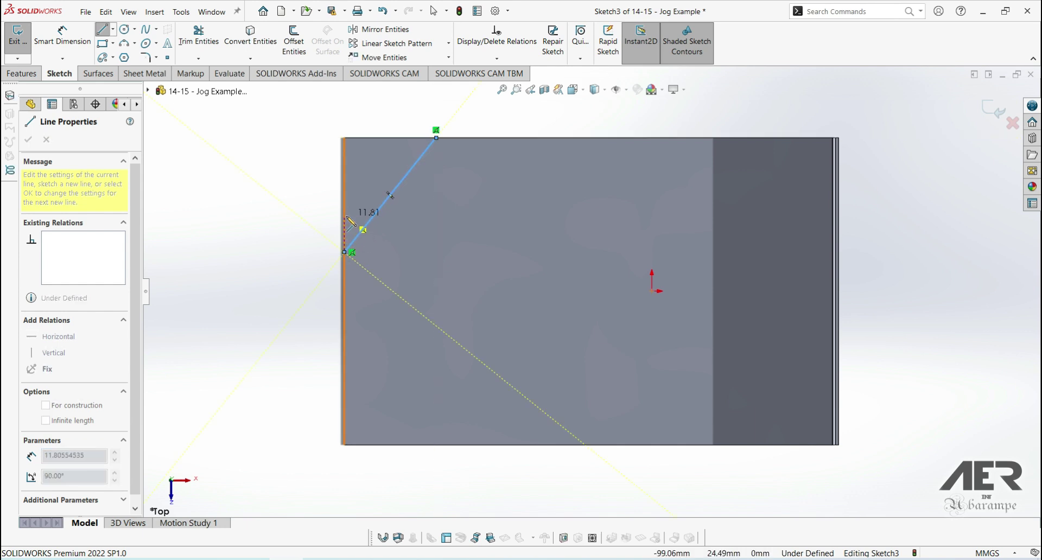
pyautogui.press('Escape')
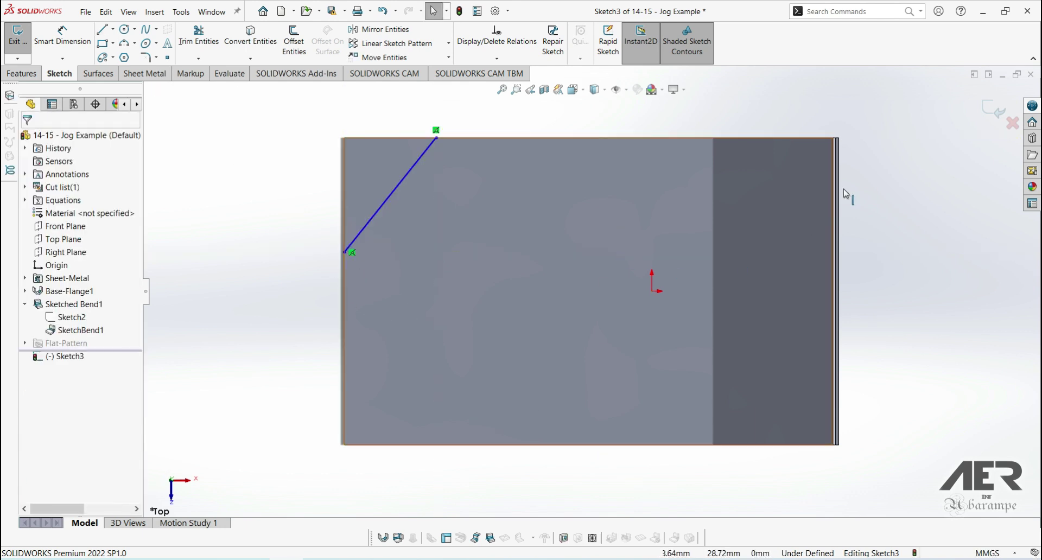
# Finish the bend-line sketch and bend the corner 90 degrees at Bend Centerline, with the larger portion of the plate fixed
pyautogui.click(995, 110)
pyautogui.moveTo(398, 187)
pyautogui.mouseDown(button='middle')
pyautogui.moveTo(354, 227)
pyautogui.moveTo(329, 211)
pyautogui.mouseUp(button='middle')
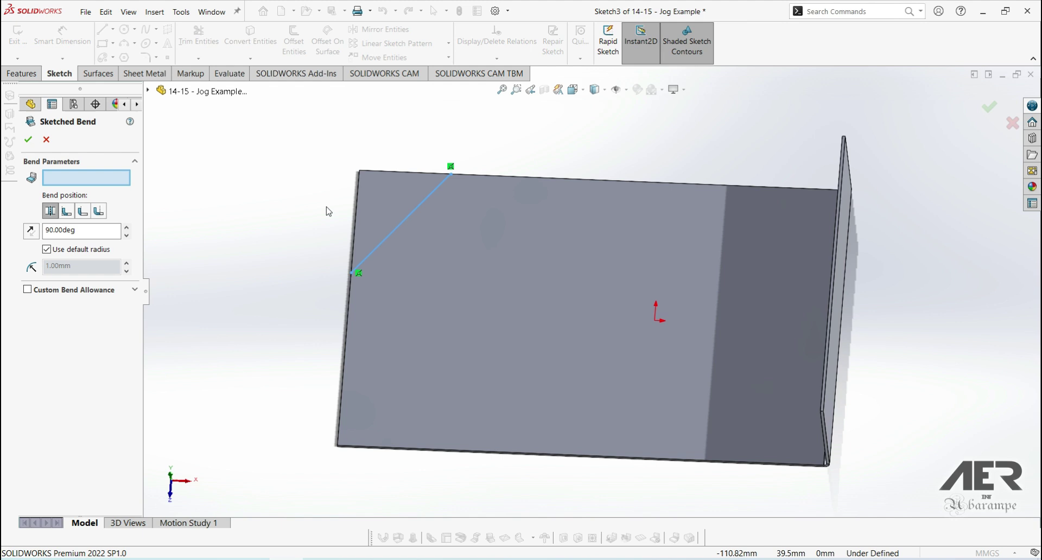
pyautogui.click(476, 281)
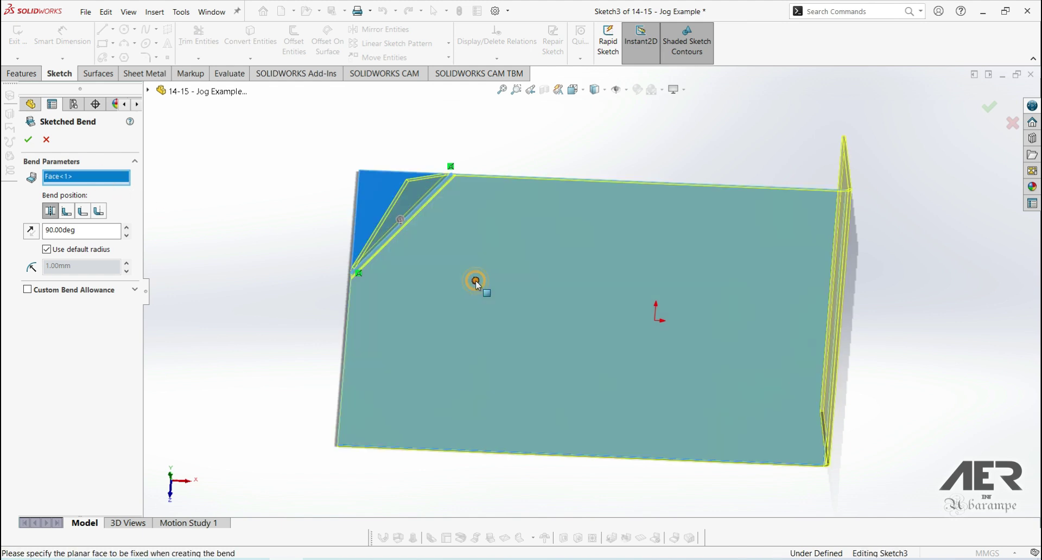
pyautogui.moveTo(568, 305); pyautogui.dragTo(488, 274, button='middle')
pyautogui.scroll(2, 431, 324)
pyautogui.moveTo(432, 323); pyautogui.dragTo(451, 315, button='middle')
pyautogui.click(30, 140)
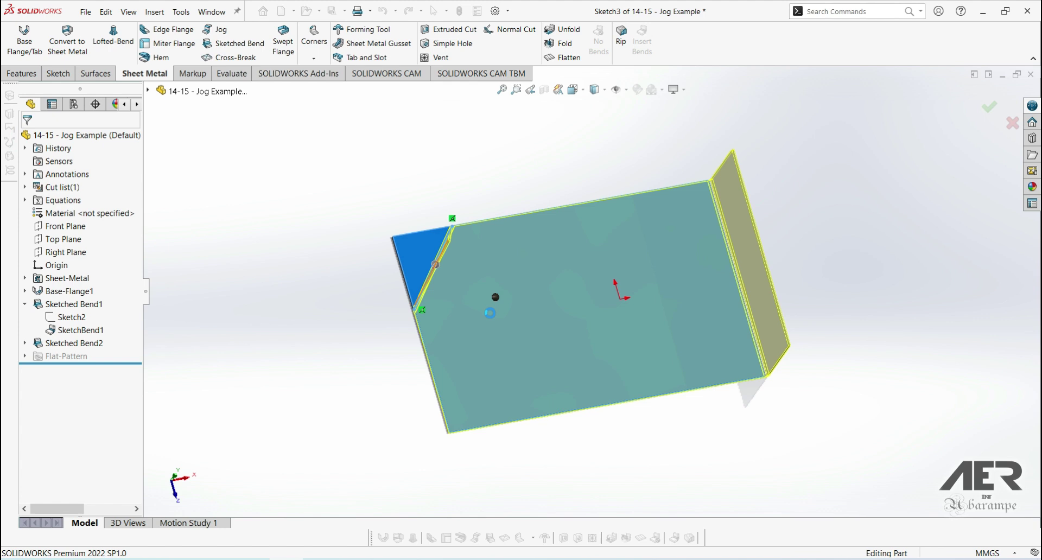
# Examine the folded corner and the end flange from several angles
pyautogui.moveTo(397, 277); pyautogui.dragTo(429, 299, button='middle')
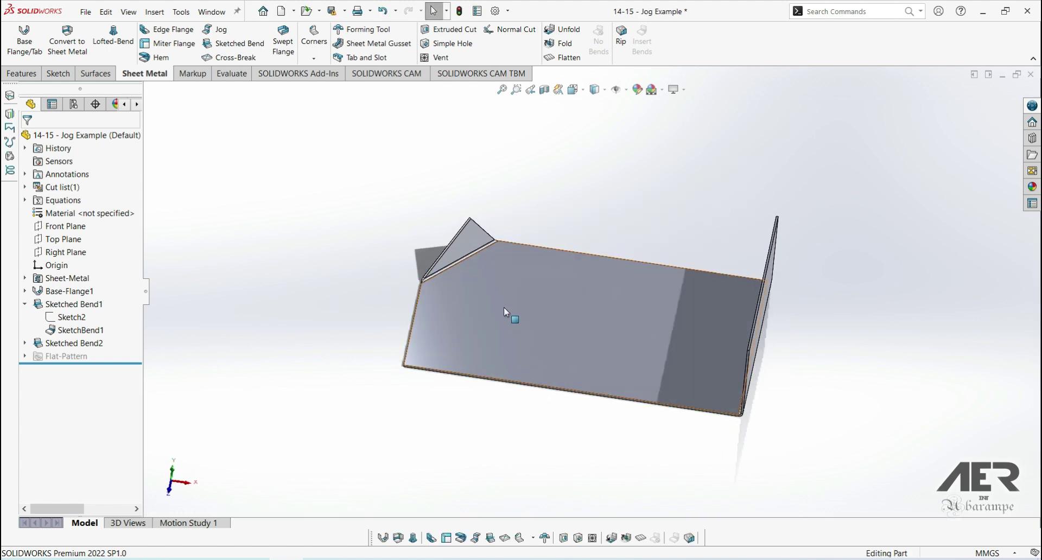
pyautogui.moveTo(459, 337); pyautogui.dragTo(460, 297, button='middle')
pyautogui.scroll(1, 482, 375)
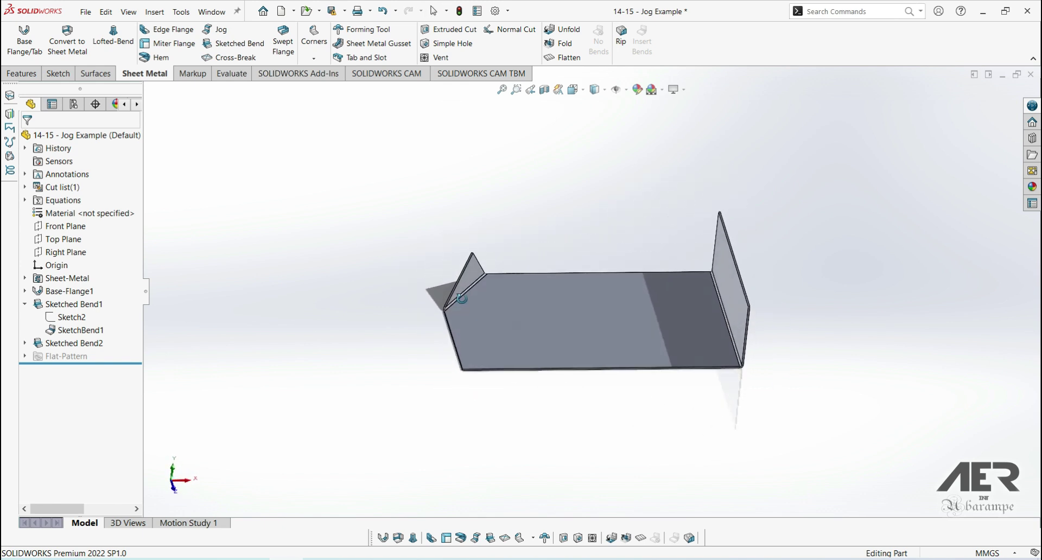
pyautogui.scroll(-3, 632, 300)
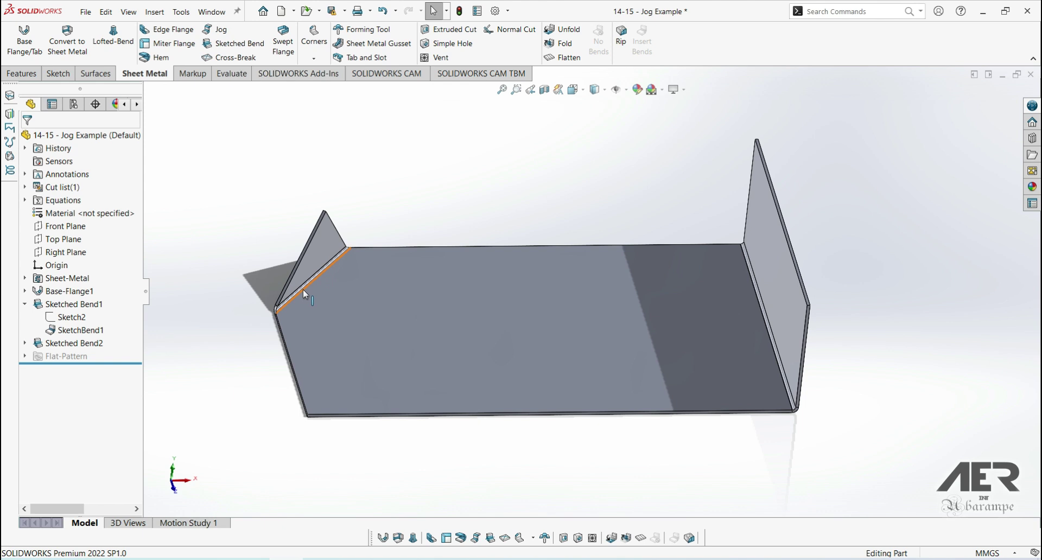
pyautogui.moveTo(303, 289)
pyautogui.mouseDown(button='middle')
pyautogui.moveTo(320, 312)
pyautogui.moveTo(302, 307)
pyautogui.mouseUp(button='middle')
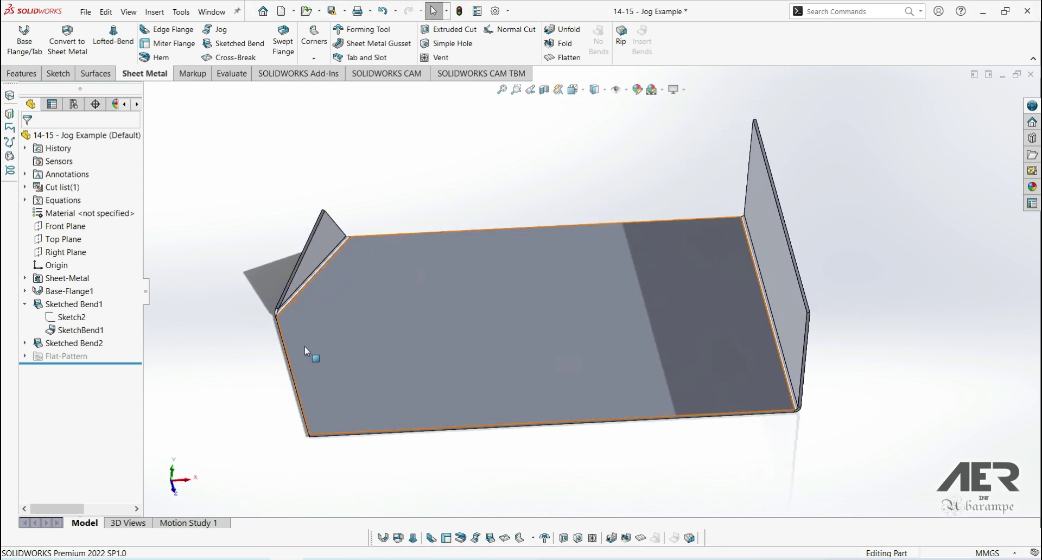
pyautogui.moveTo(317, 362); pyautogui.dragTo(340, 337, button='middle')
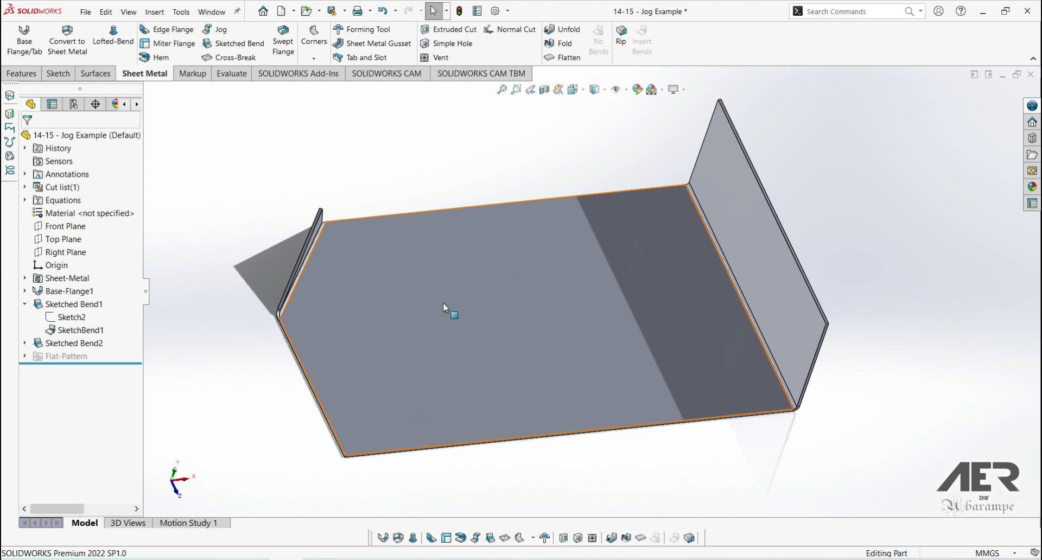
pyautogui.scroll(1, 423, 323)
pyautogui.moveTo(423, 323); pyautogui.dragTo(416, 316, button='middle')
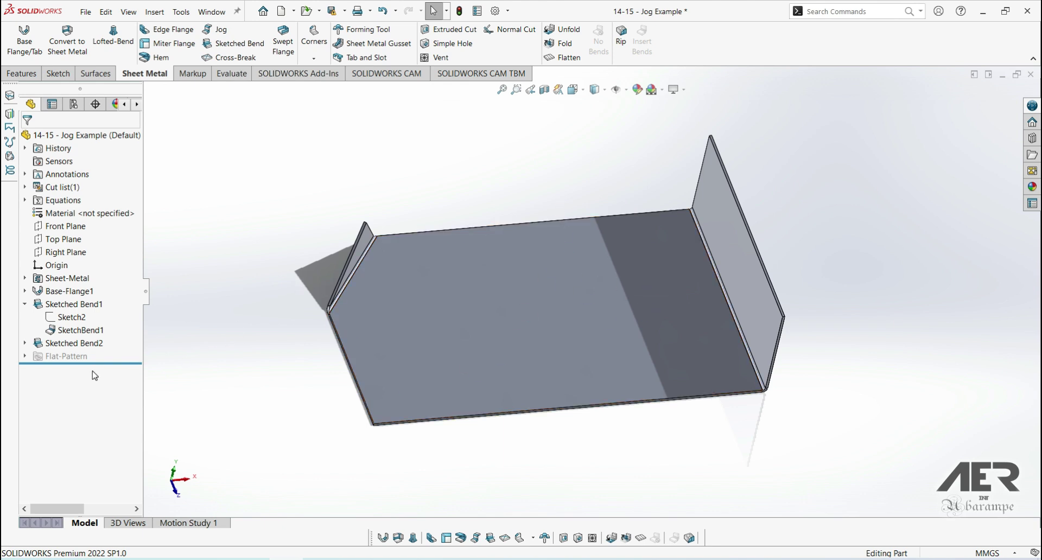
# Roll the model back to Base-Flange1 to check the flat plate's dimensions, and roll it forward past both sketched bends
pyautogui.moveTo(117, 364); pyautogui.dragTo(108, 297)
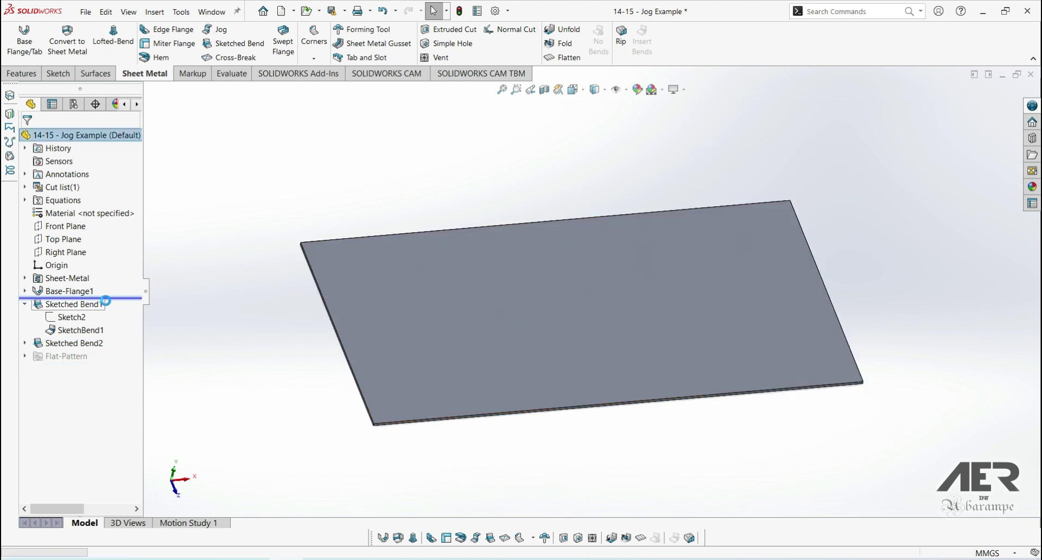
pyautogui.doubleClick(421, 324)
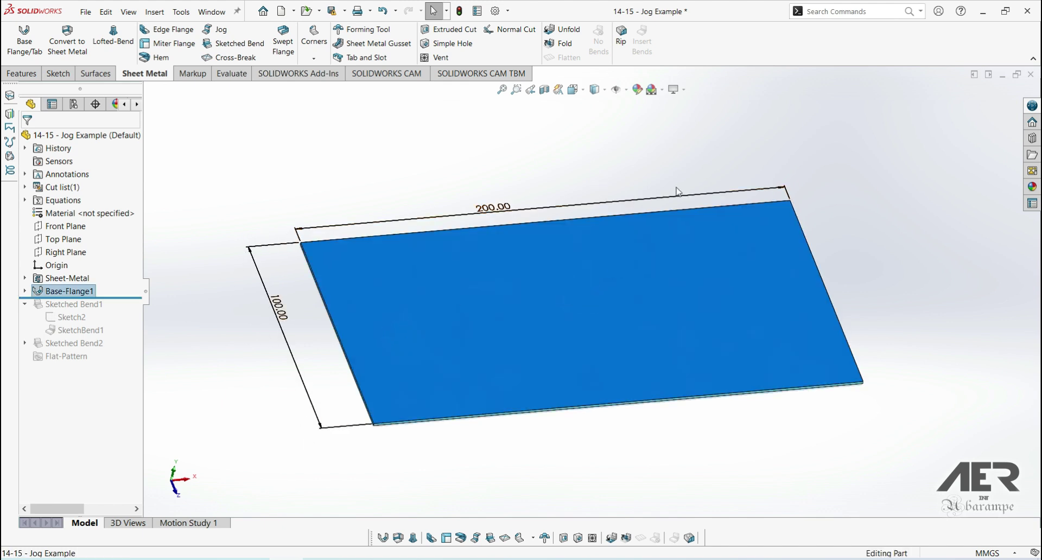
pyautogui.click(352, 186)
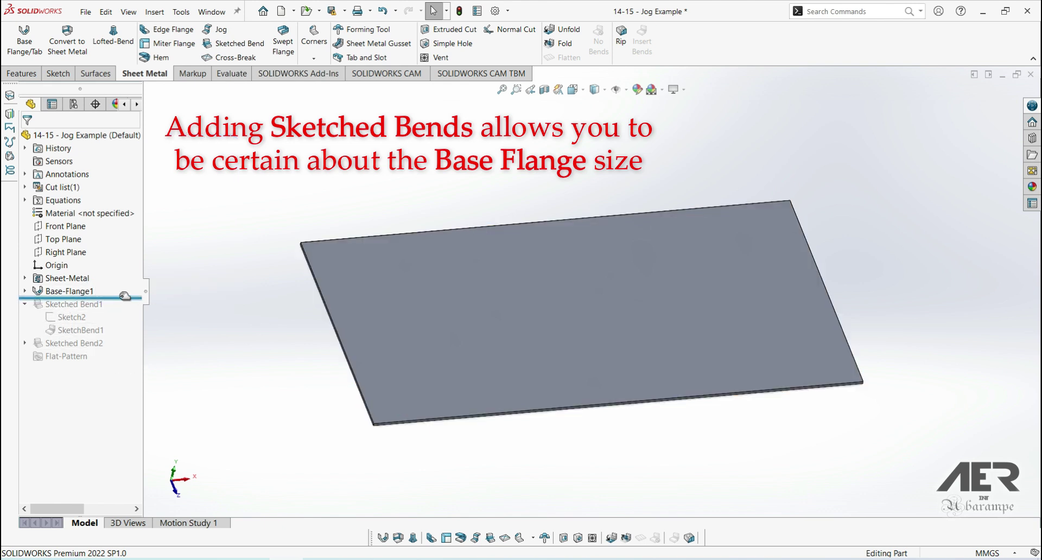
pyautogui.moveTo(119, 296)
pyautogui.mouseDown()
pyautogui.moveTo(128, 331)
pyautogui.moveTo(110, 363)
pyautogui.mouseUp()
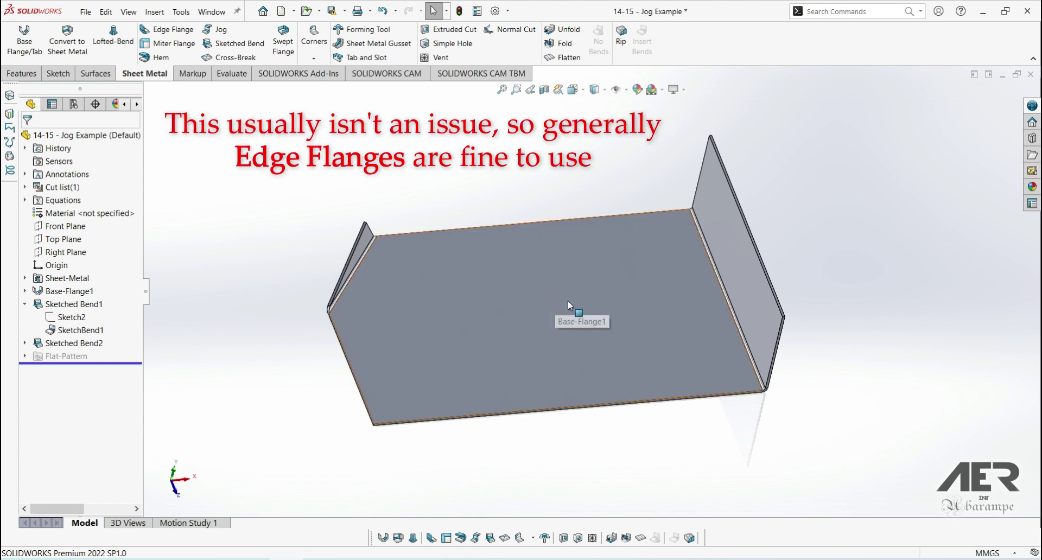
pyautogui.scroll(2, 571, 297)
pyautogui.scroll(-1, 546, 276)
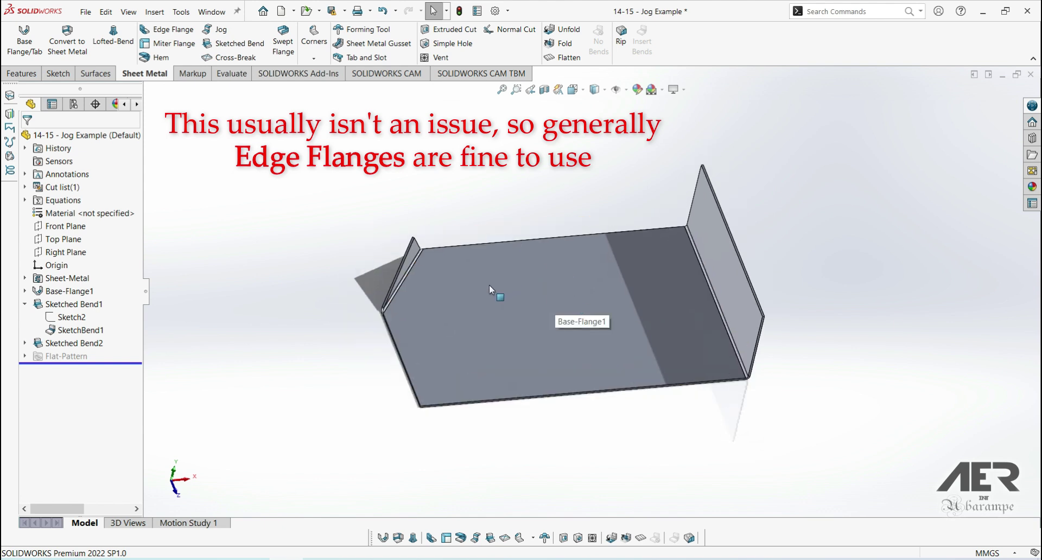
pyautogui.moveTo(489, 286); pyautogui.dragTo(524, 308, button='middle')
pyautogui.scroll(2, 524, 308)
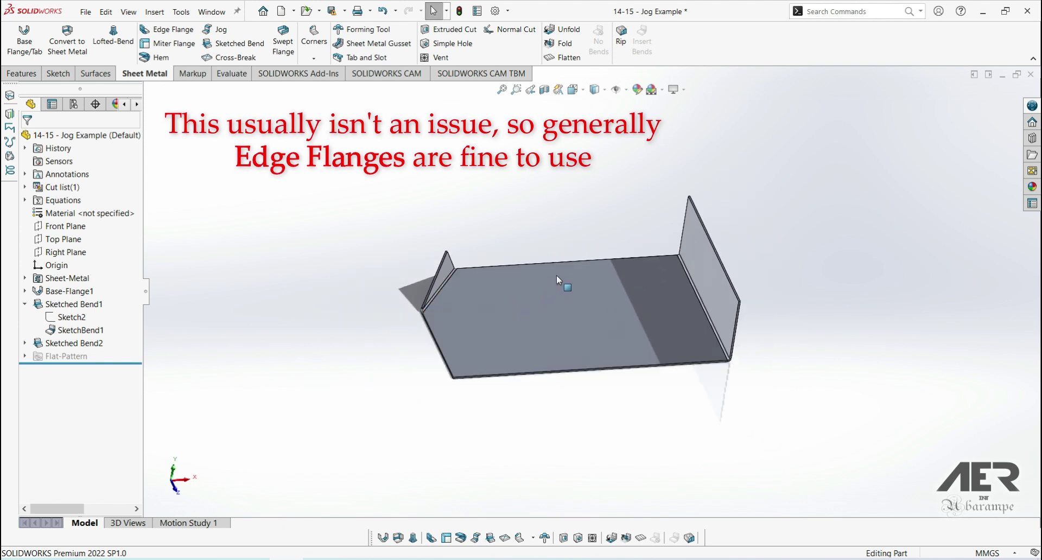
pyautogui.keyDown('ctrl'); pyautogui.moveTo(606, 292); pyautogui.dragTo(579, 288, button='middle'); pyautogui.keyUp('ctrl')
pyautogui.scroll(-1, 582, 293)
pyautogui.scroll(1, 611, 322)
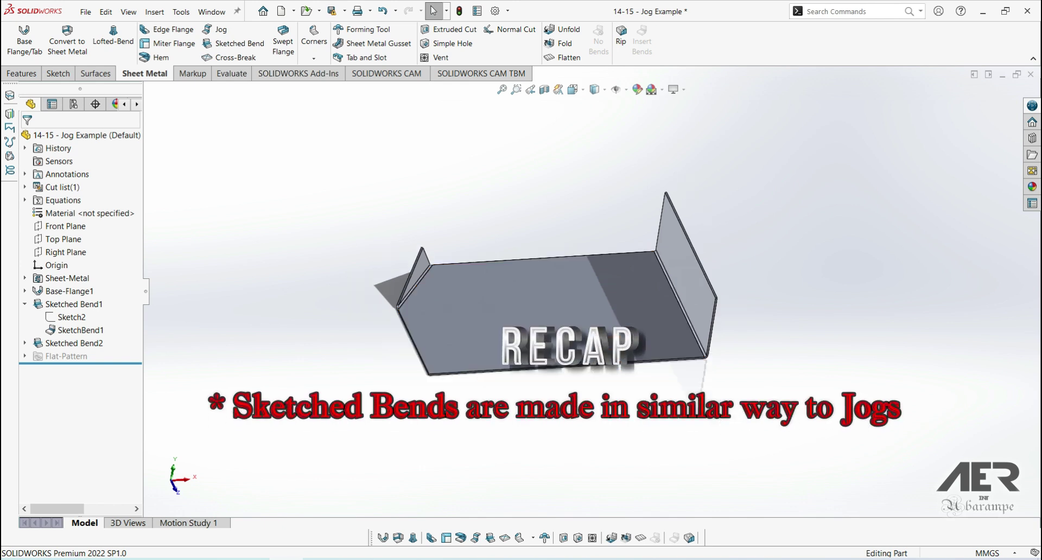
pyautogui.scroll(-2, 603, 365)
pyautogui.scroll(2, 635, 420)
pyautogui.scroll(-2, 659, 441)
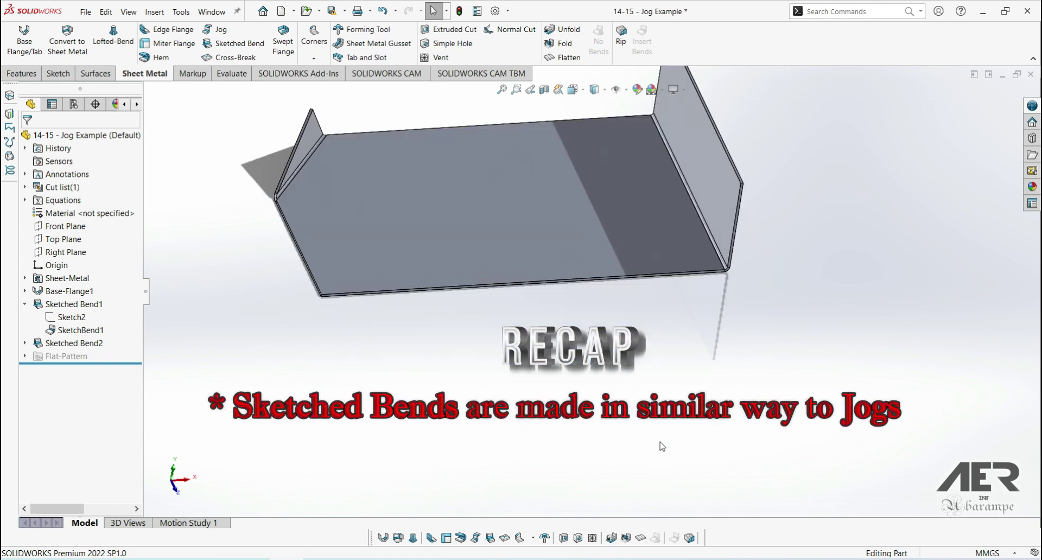
pyautogui.scroll(2, 700, 244)
pyautogui.scroll(-1, 733, 134)
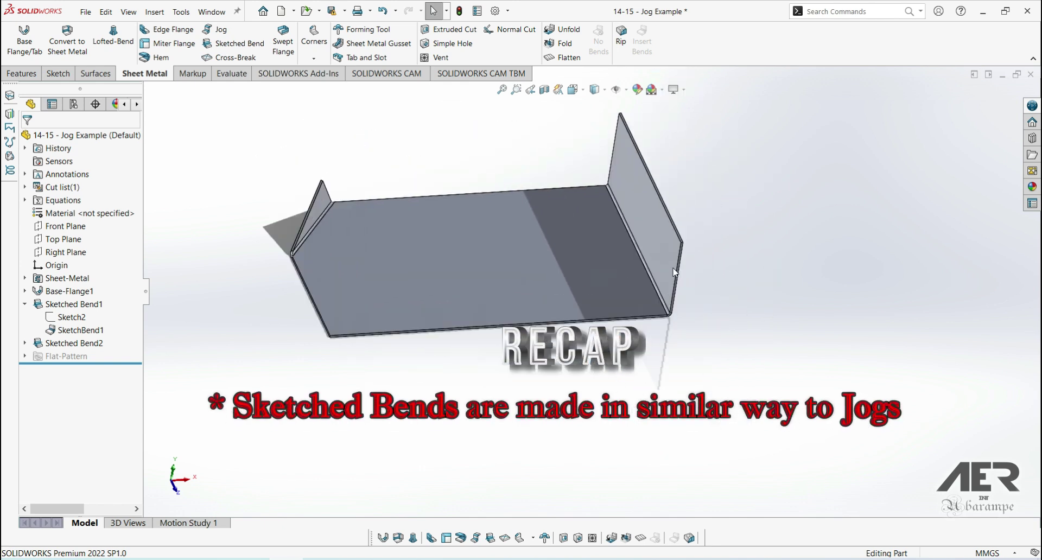
pyautogui.moveTo(460, 255)
pyautogui.mouseDown(button='middle')
pyautogui.moveTo(465, 263)
pyautogui.moveTo(454, 258)
pyautogui.mouseUp(button='middle')
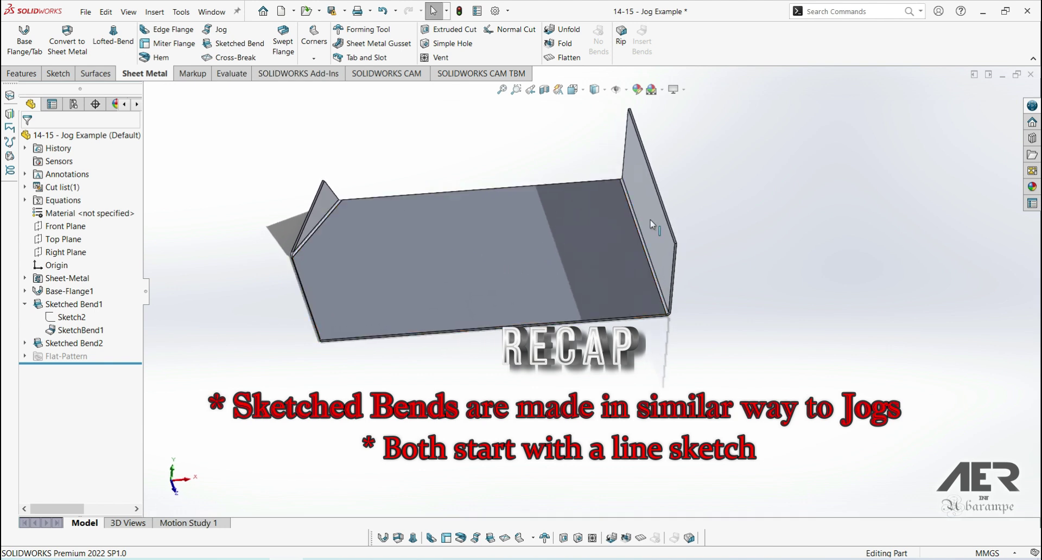
pyautogui.scroll(2, 488, 279)
pyautogui.scroll(-2, 454, 276)
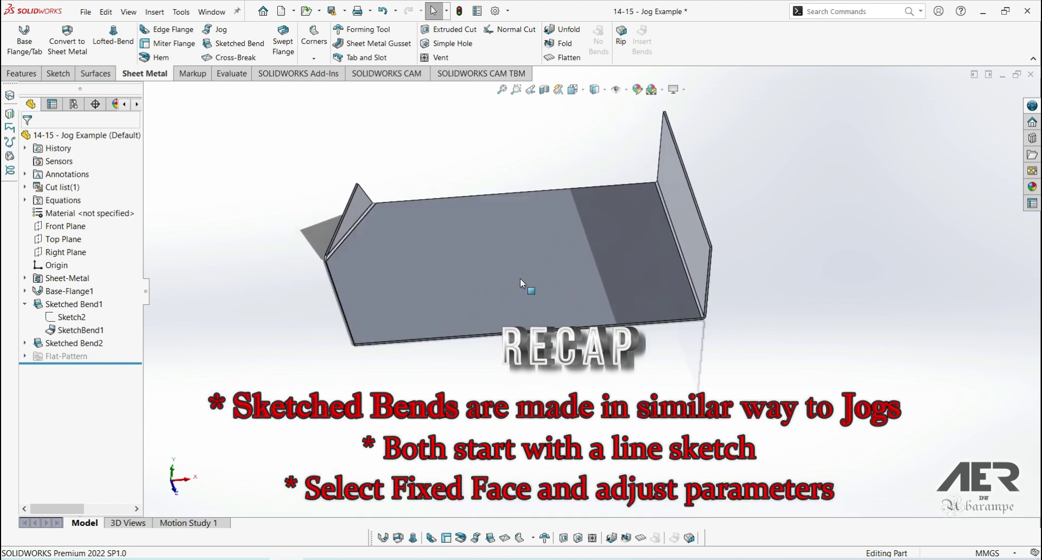
pyautogui.keyDown('ctrl'); pyautogui.moveTo(520, 276); pyautogui.dragTo(572, 233, button='middle'); pyautogui.keyUp('ctrl')
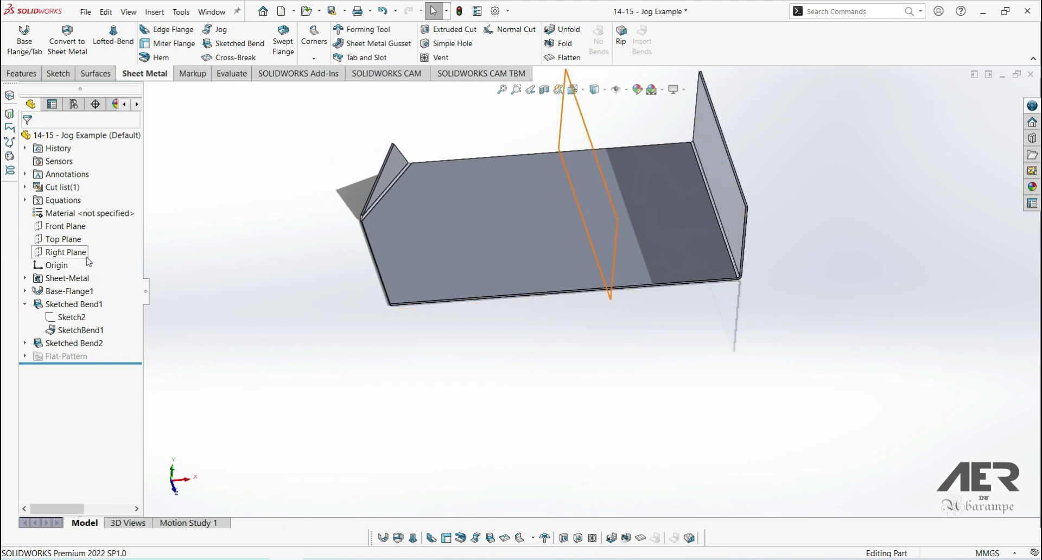
# Start a new sketch on the Top Plane
pyautogui.click(56, 245)
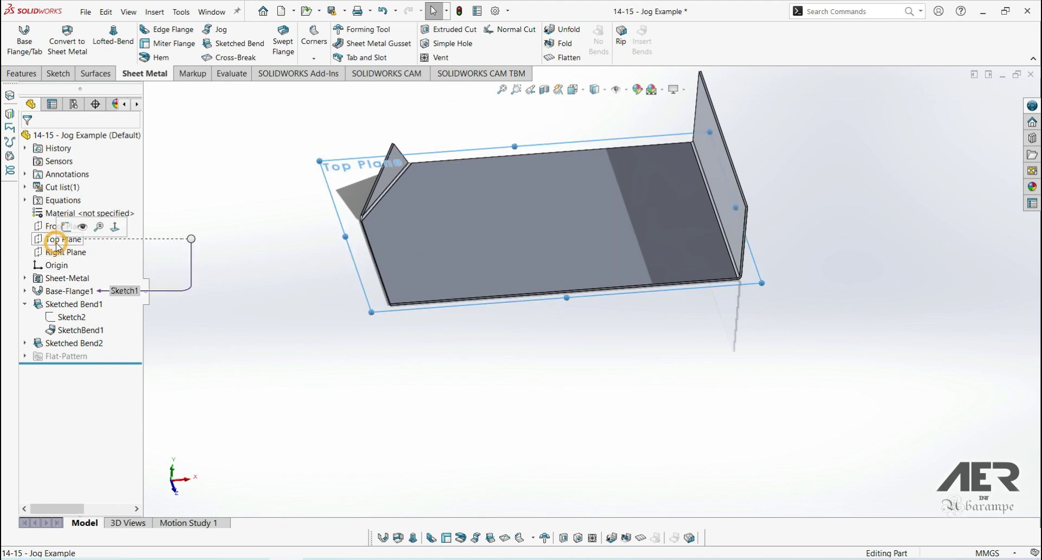
pyautogui.click(65, 226)
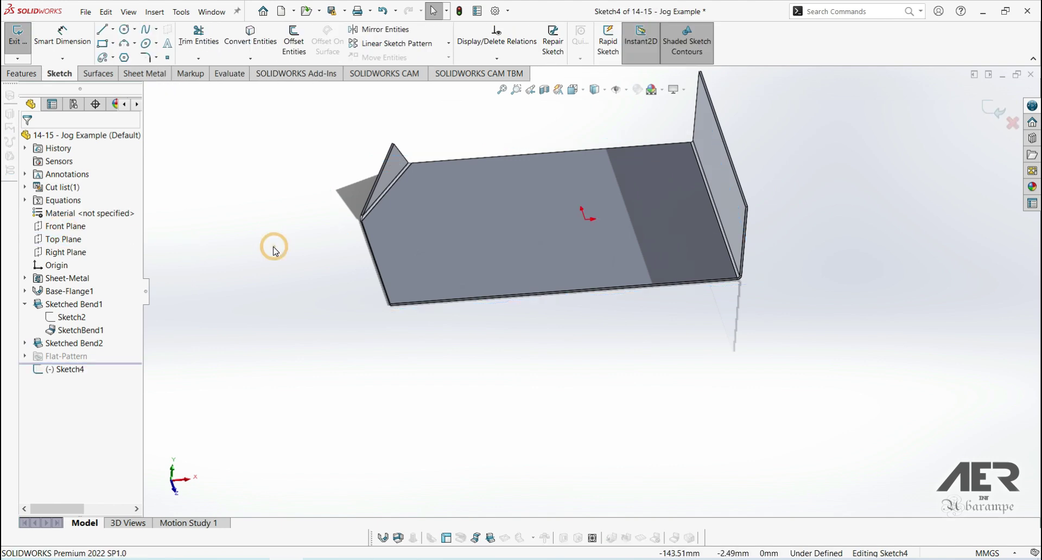